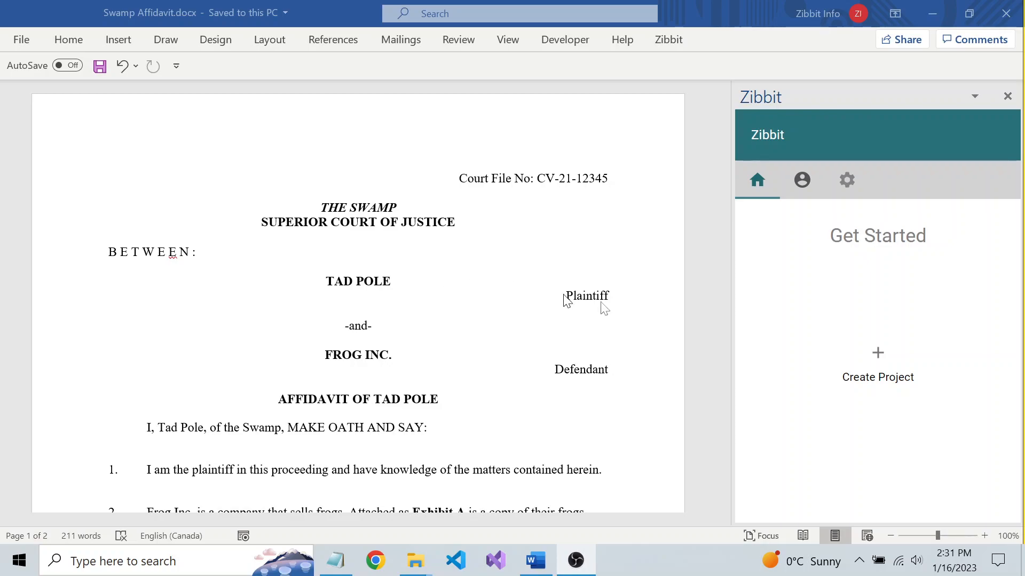
Start a new Zibbit project and choose the exhibits folder as its exhibit folder.
click(879, 355)
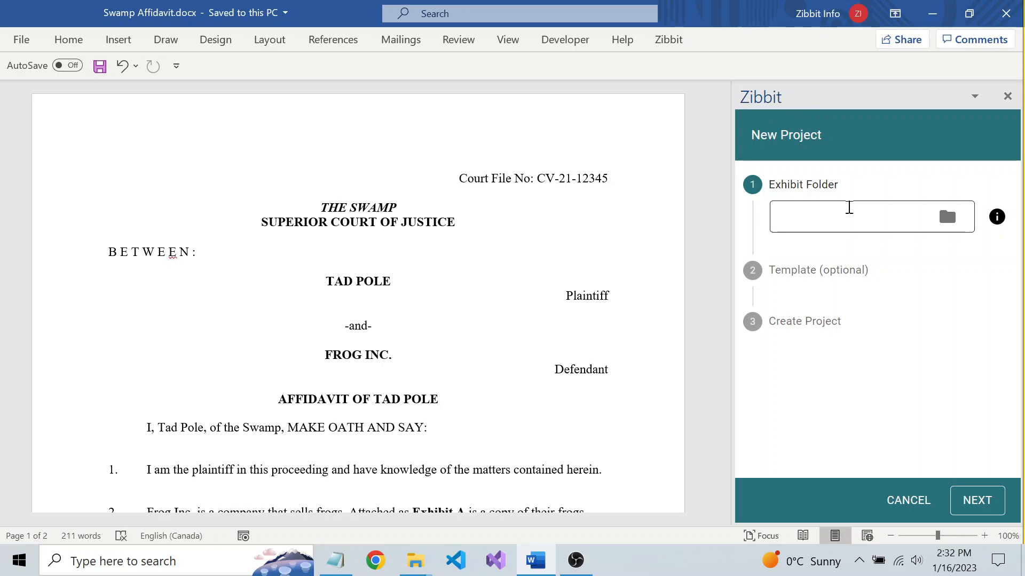
click(948, 217)
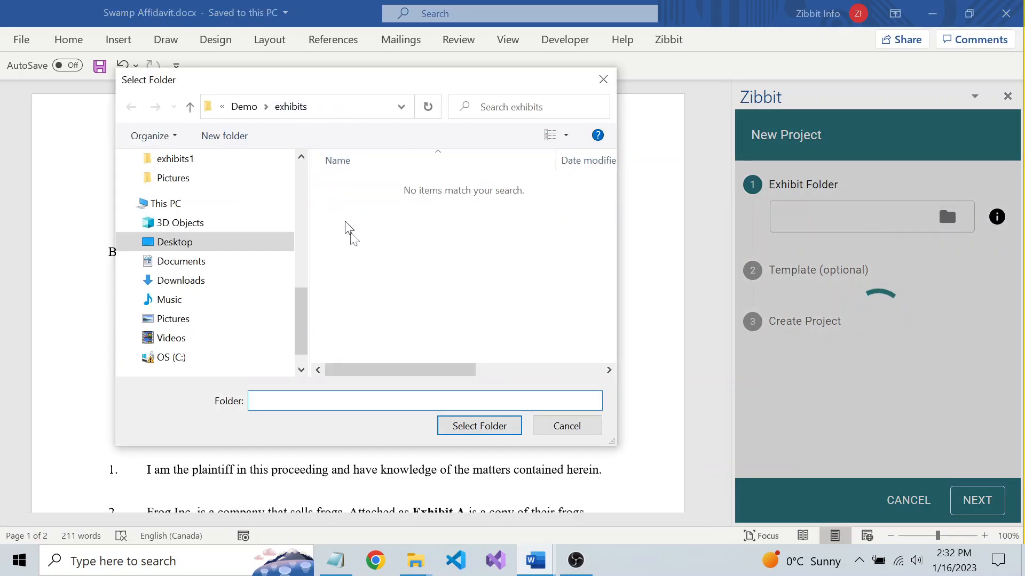
click(472, 425)
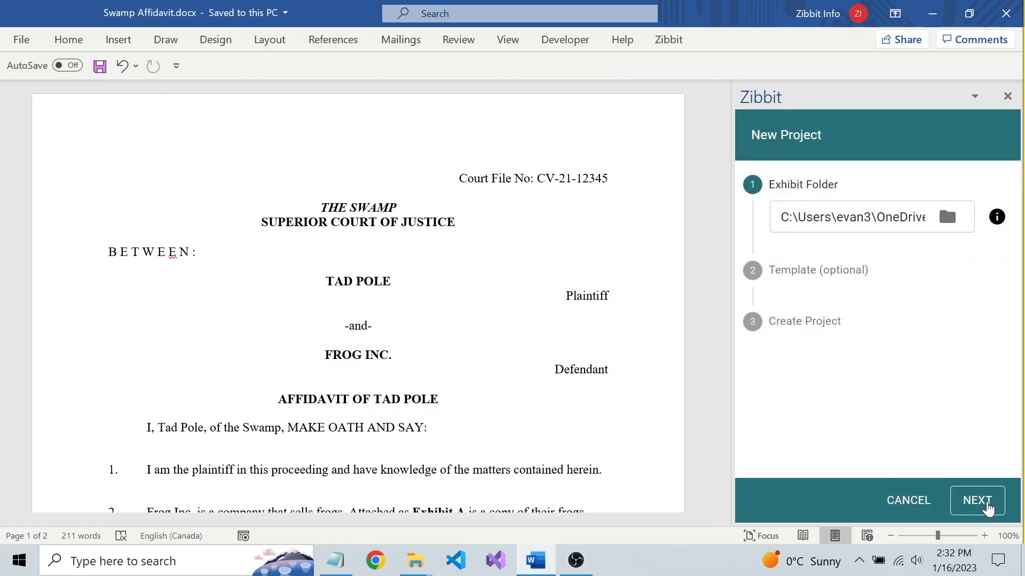
click(987, 507)
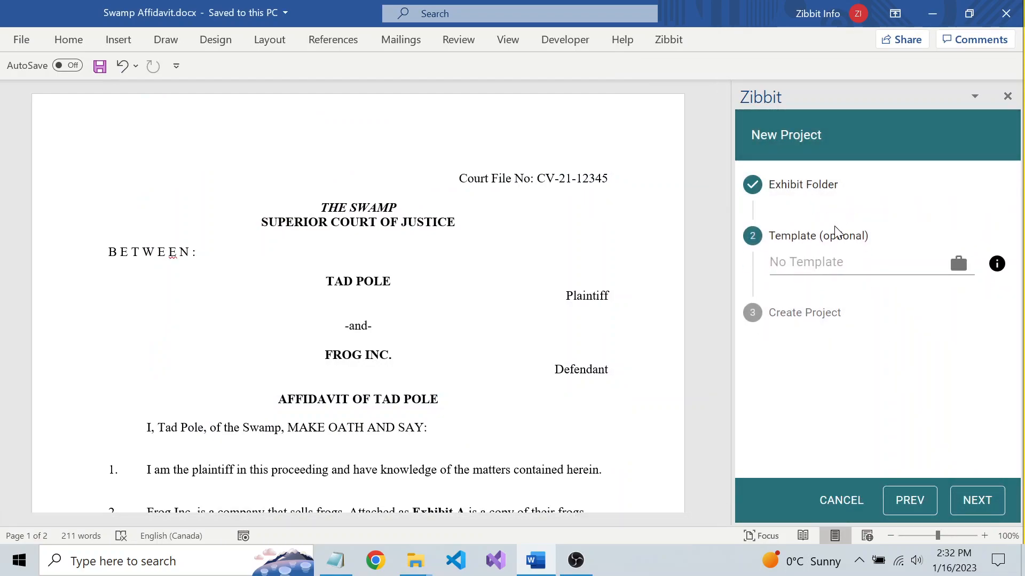
click(958, 264)
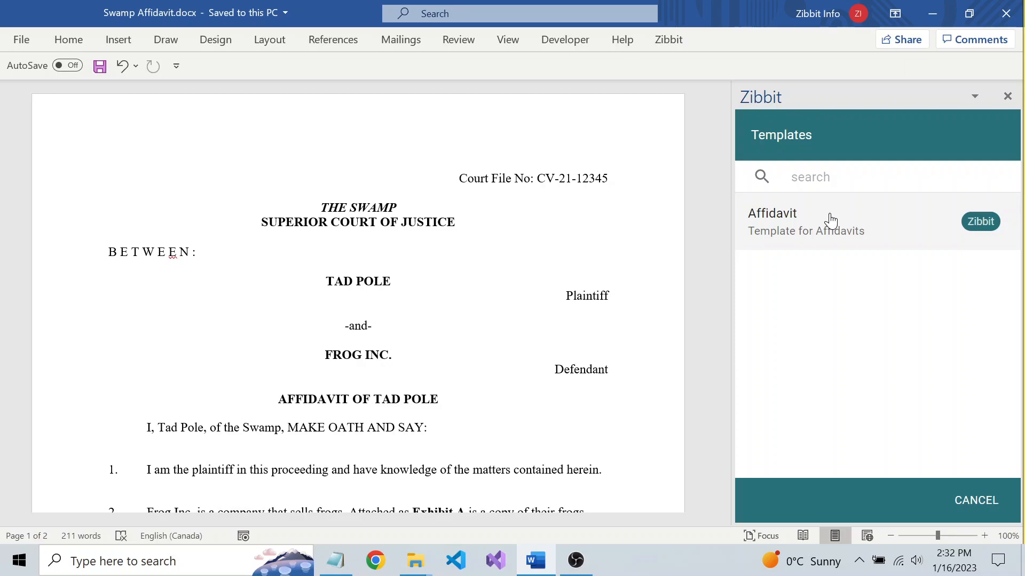
click(870, 216)
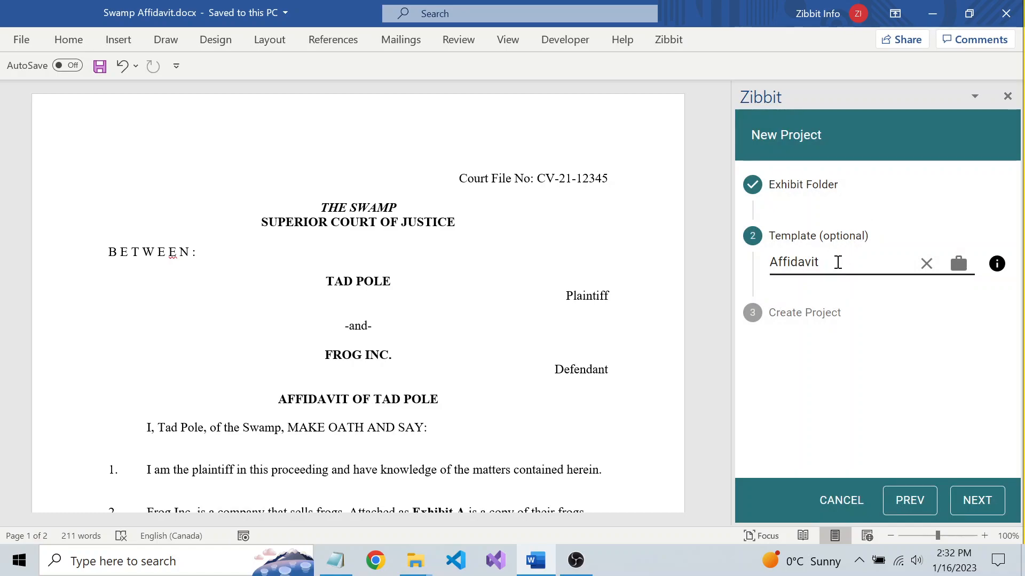
click(926, 266)
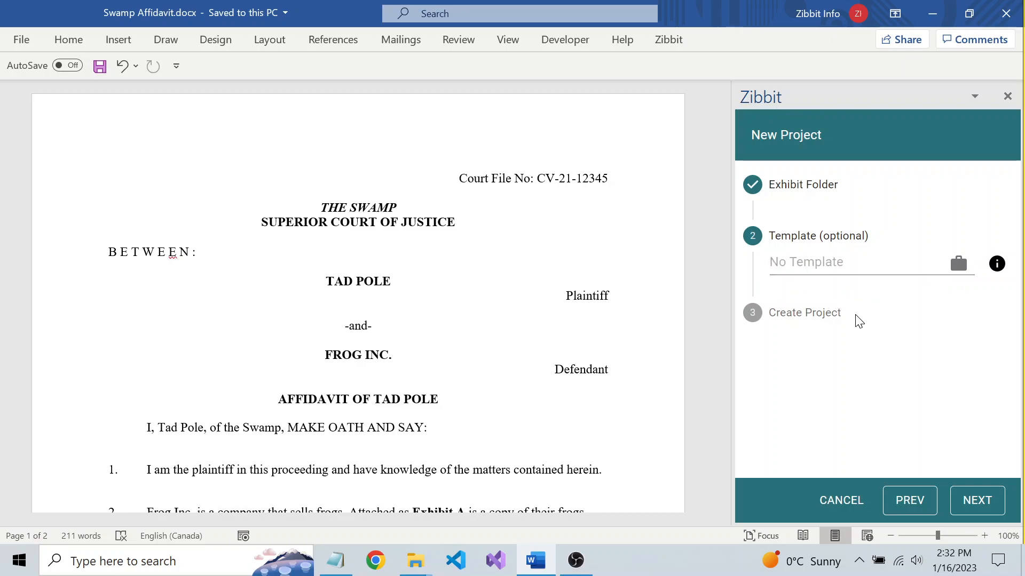
Create the project without a template.
click(977, 500)
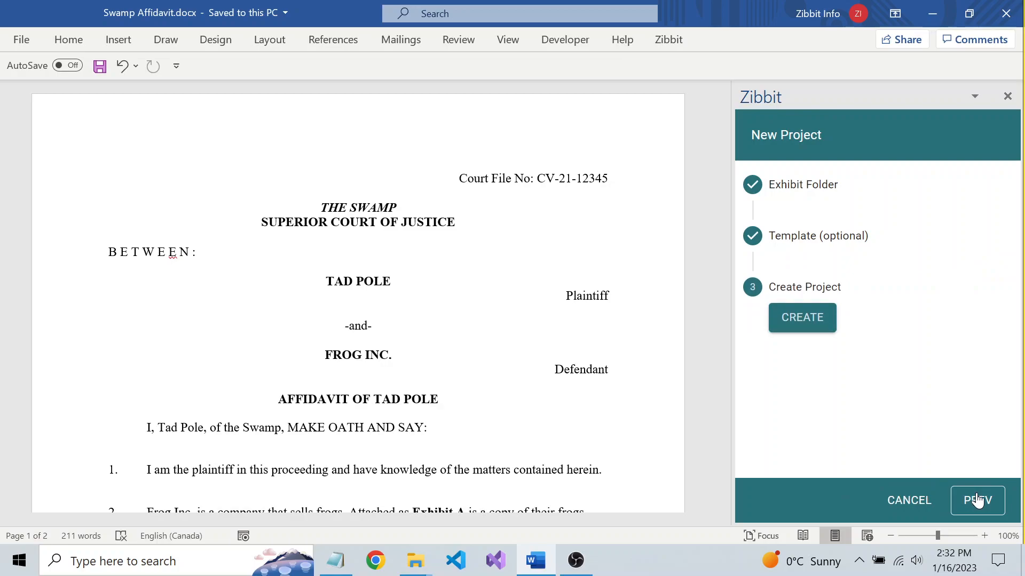
click(811, 318)
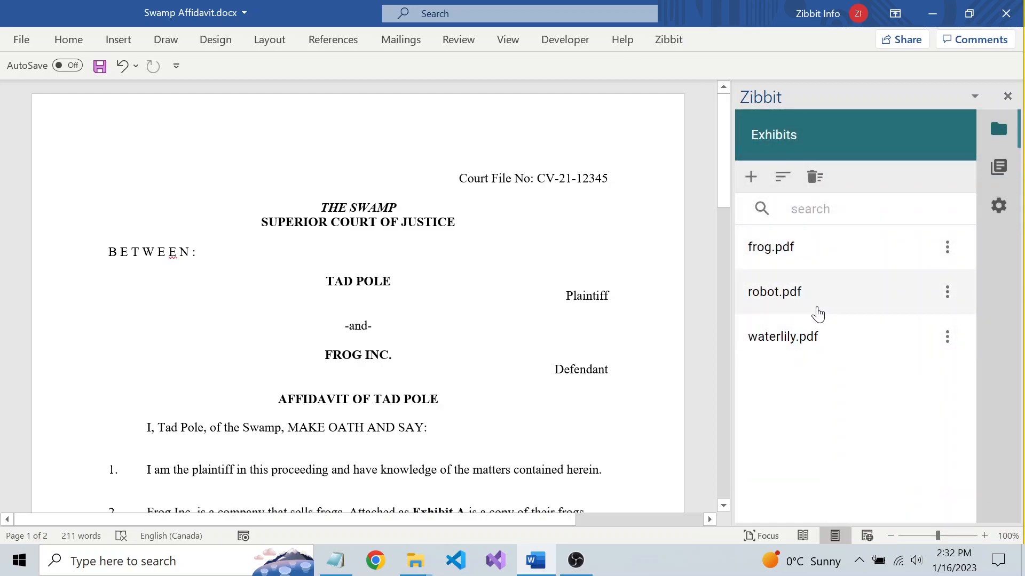
Preview each exhibit in turn: frog.pdf, robot.pdf and waterlily.pdf.
click(784, 247)
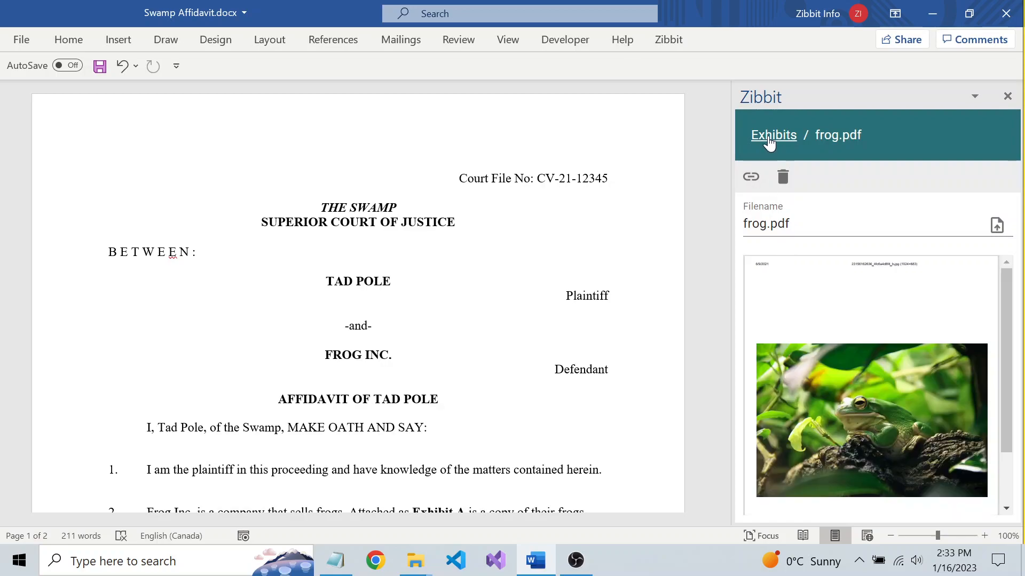
click(770, 140)
click(785, 289)
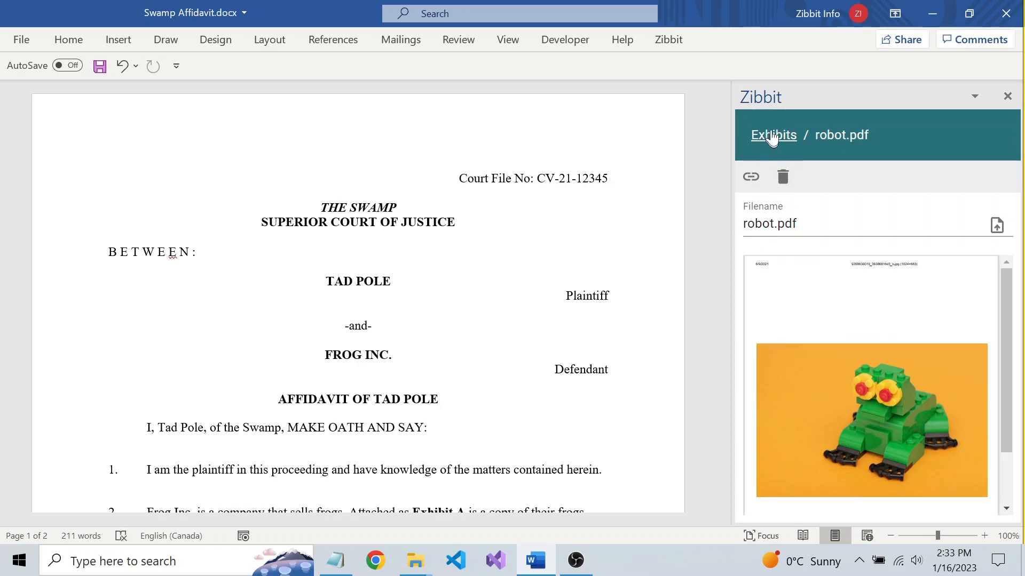
click(773, 139)
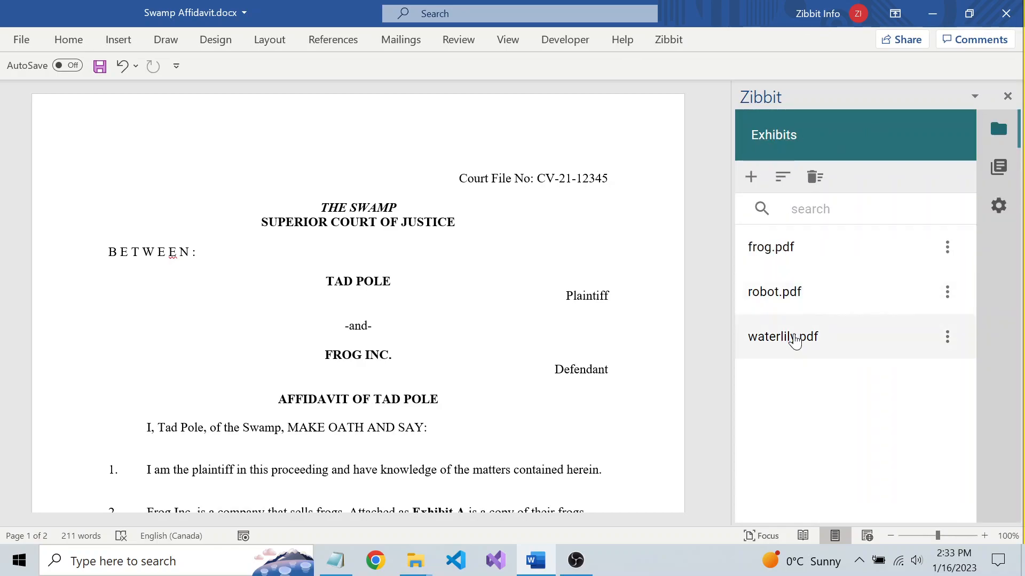
click(796, 340)
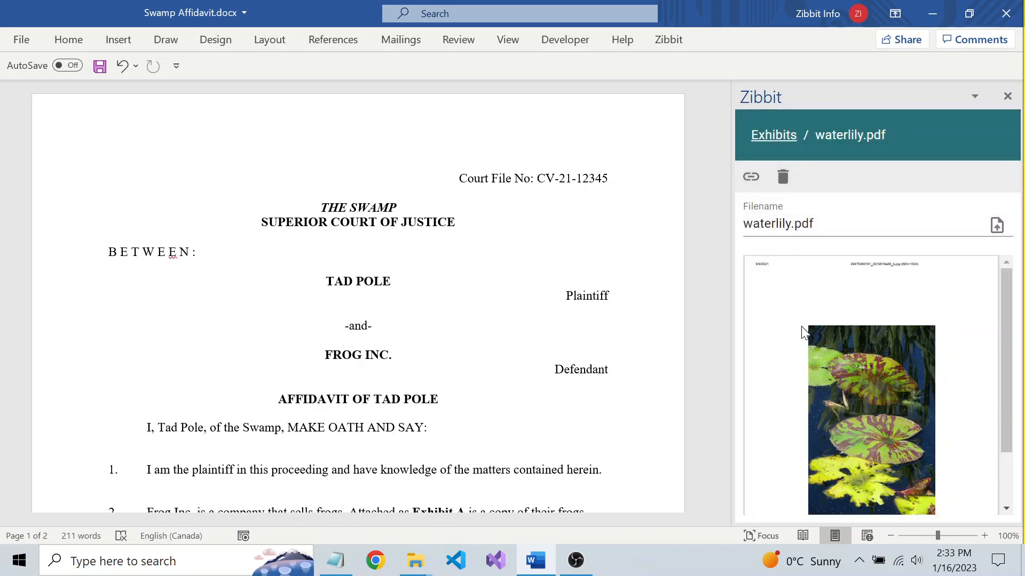
click(766, 138)
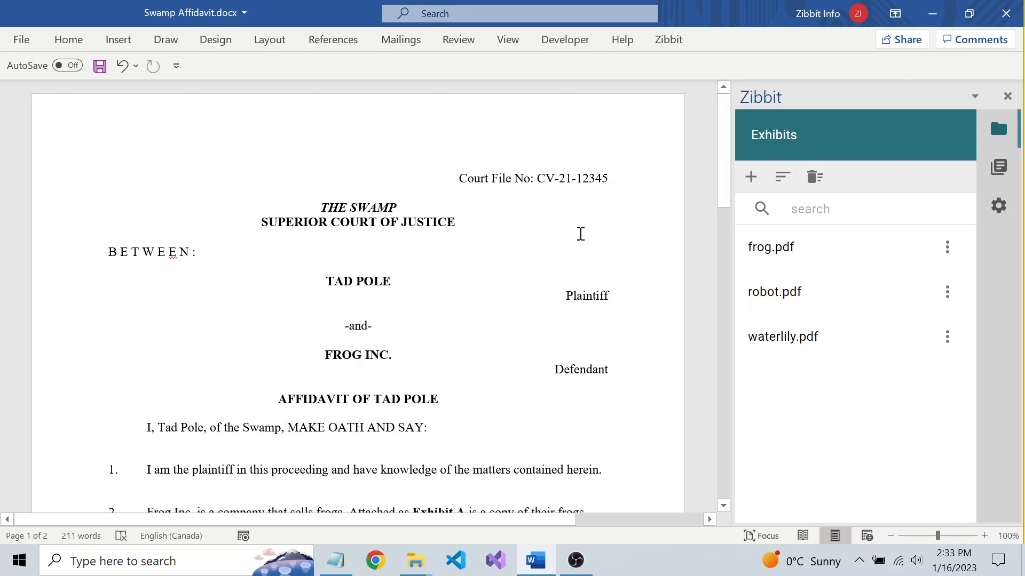
Replace the plain "Exhibit A" text in paragraph 2 with an inserted reference to frog.pdf.
scroll(525, 245, down, 3)
scroll(522, 244, down, 1)
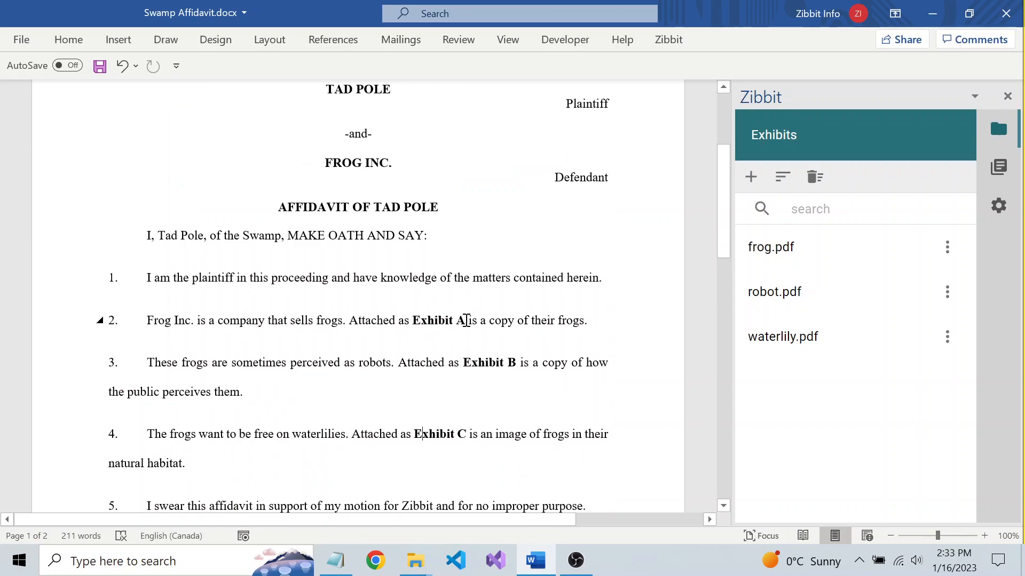
click(466, 320)
key(BackSpace)
key(BackSpace)
key(BackSpace)
key(BackSpace)
key(BackSpace)
key(BackSpace)
key(BackSpace)
key(BackSpace)
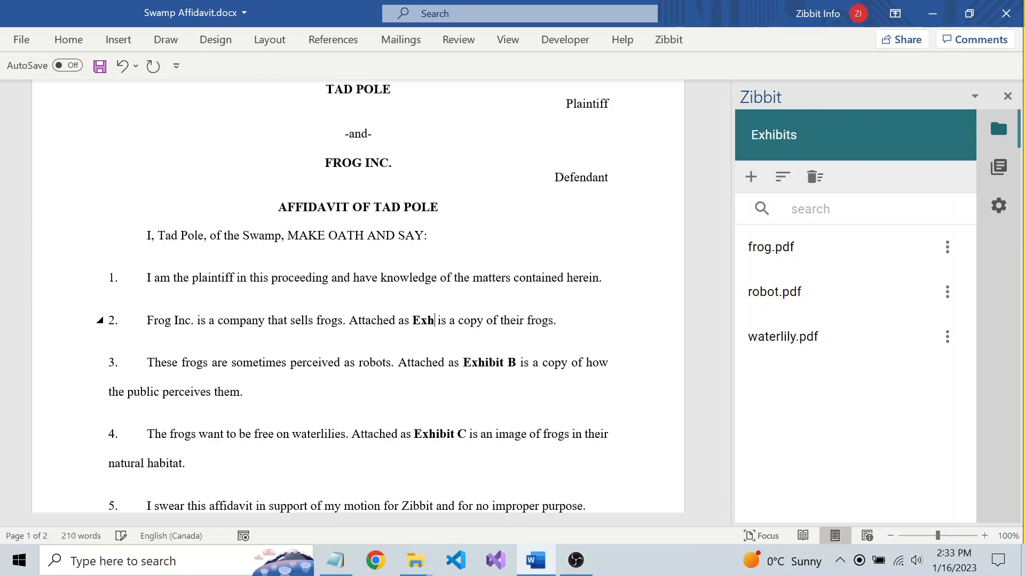
key(BackSpace)
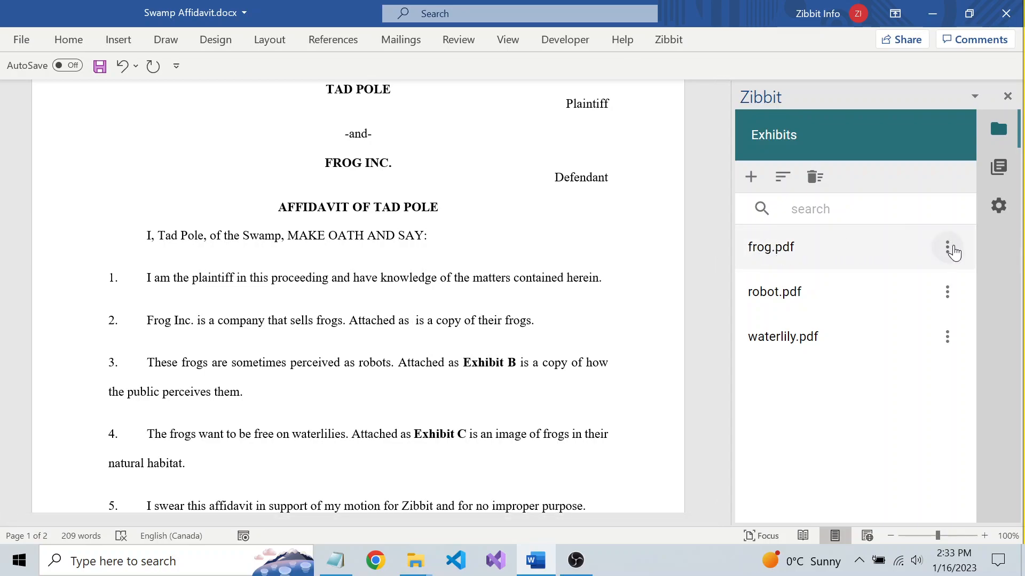
click(950, 247)
click(968, 290)
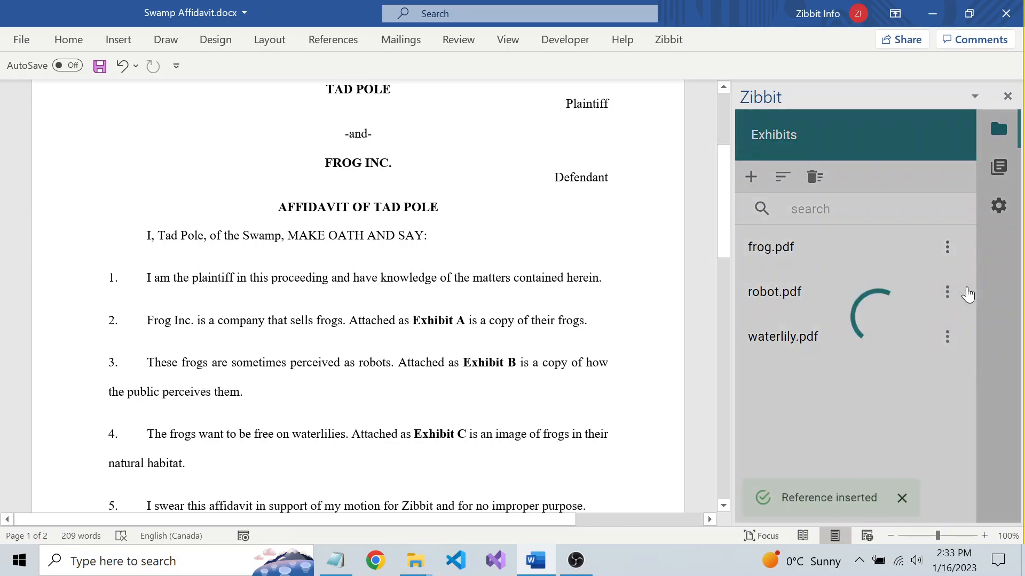
Replace the plain "Exhibit B" text in paragraph 3 with an inserted reference to robot.pdf.
double_click(512, 365)
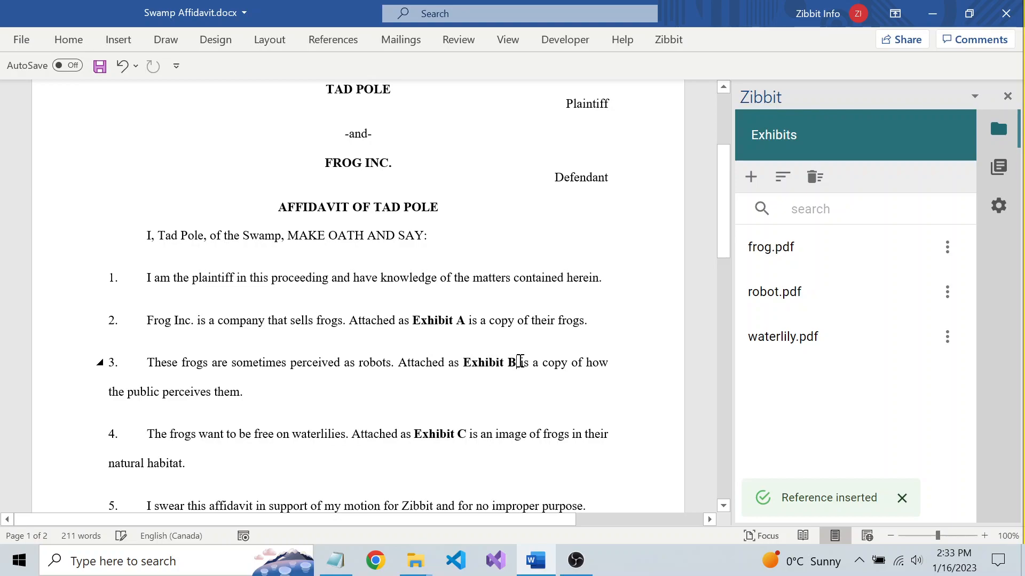
key(Delete)
key(BackSpace)
key(BackSpace)
key(BackSpace)
key(BackSpace)
key(BackSpace)
key(BackSpace)
key(BackSpace)
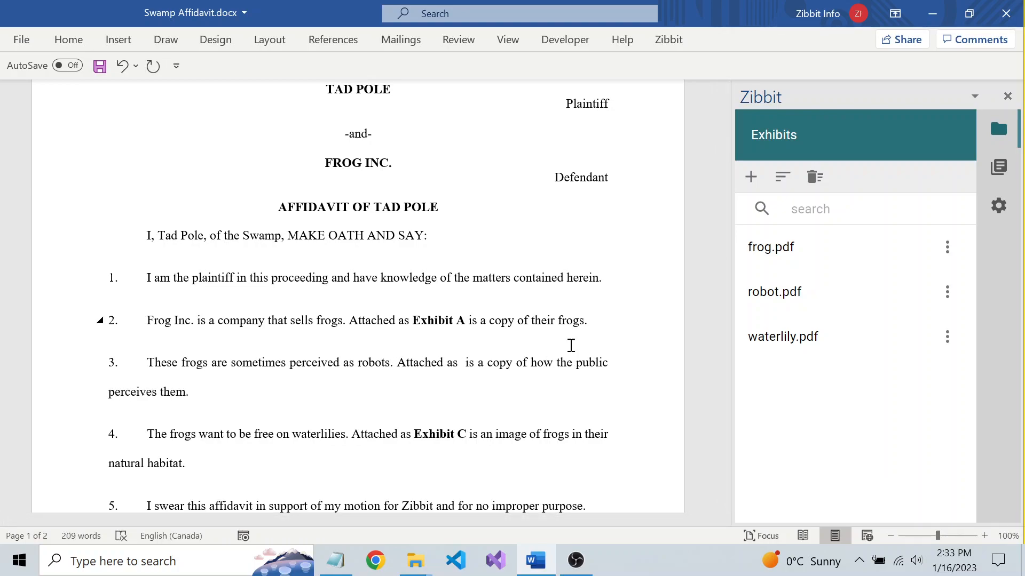
click(946, 292)
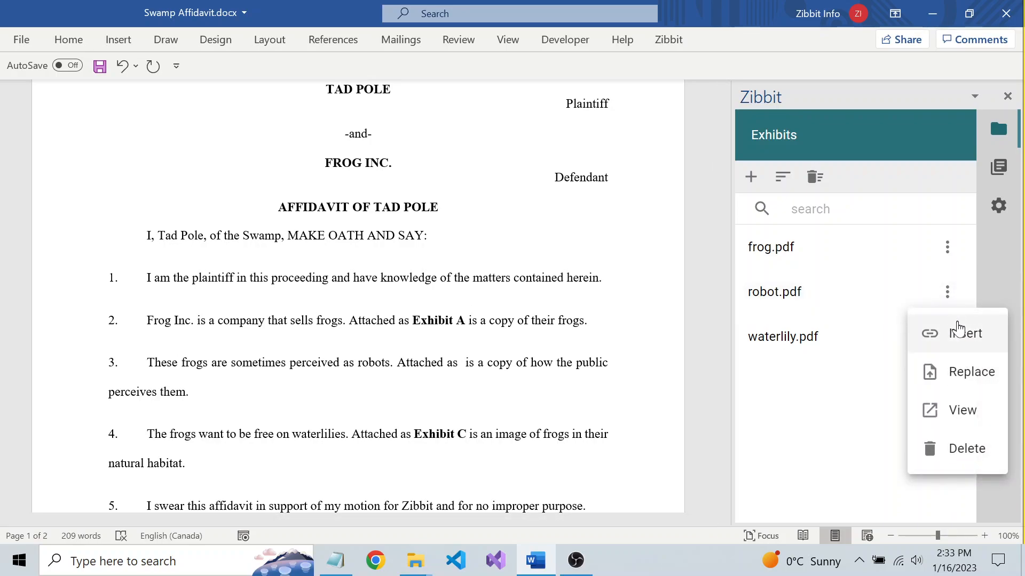
click(958, 332)
Replace the plain "Exhibit C" text in paragraph 4 with an inserted reference to waterlily.pdf.
click(468, 433)
key(BackSpace)
key(BackSpace)
key(BackSpace)
key(BackSpace)
key(BackSpace)
key(BackSpace)
key(BackSpace)
key(BackSpace)
key(BackSpace)
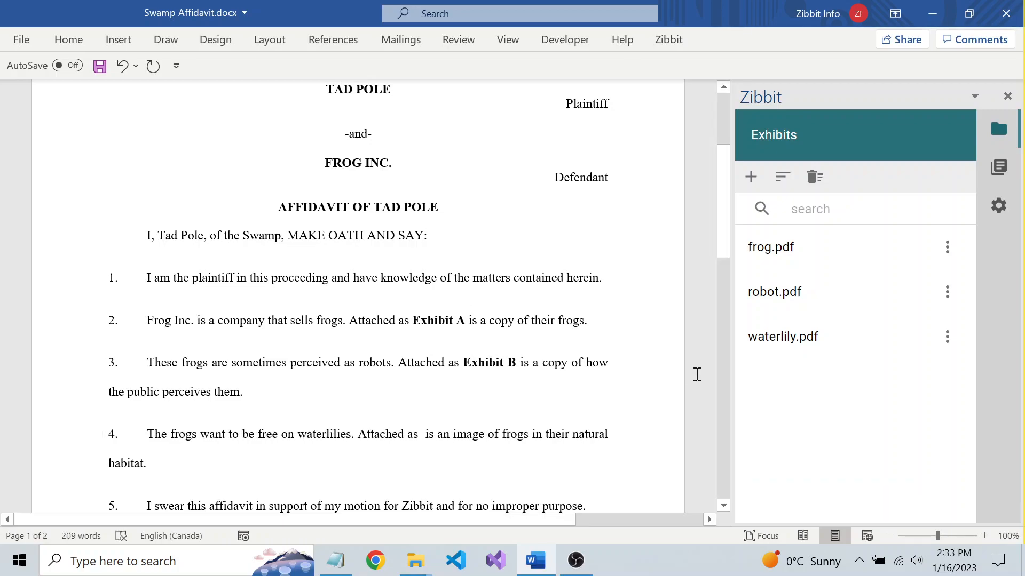
click(948, 337)
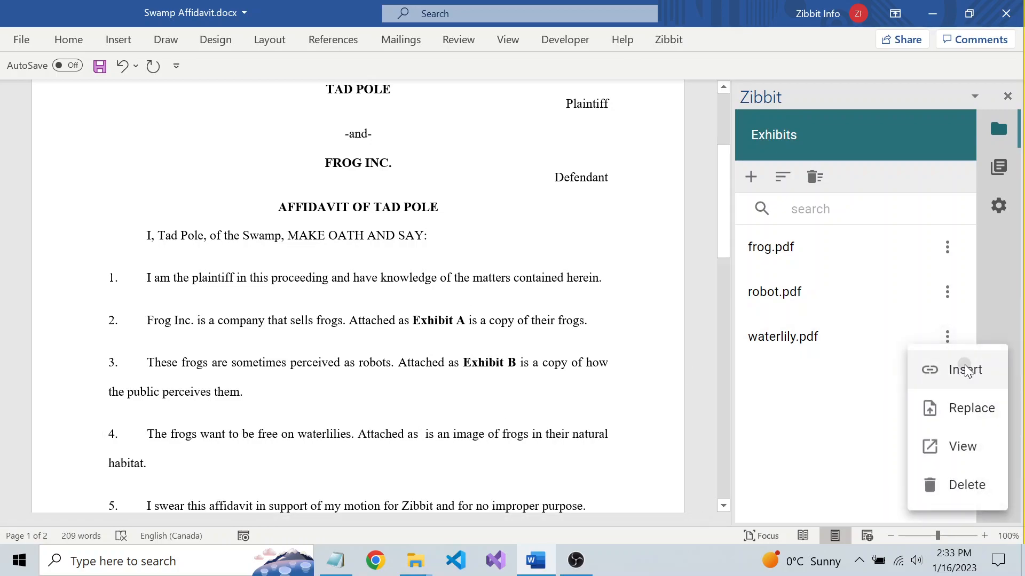
click(966, 370)
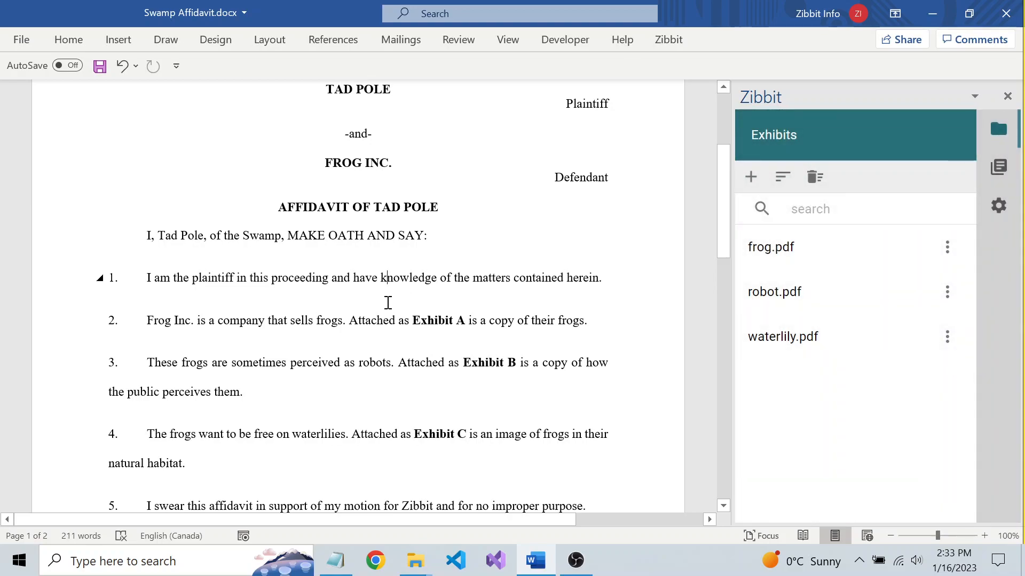
Apply the Affidavit template to the document and choose to review its document properties.
scroll(446, 253, up, 3)
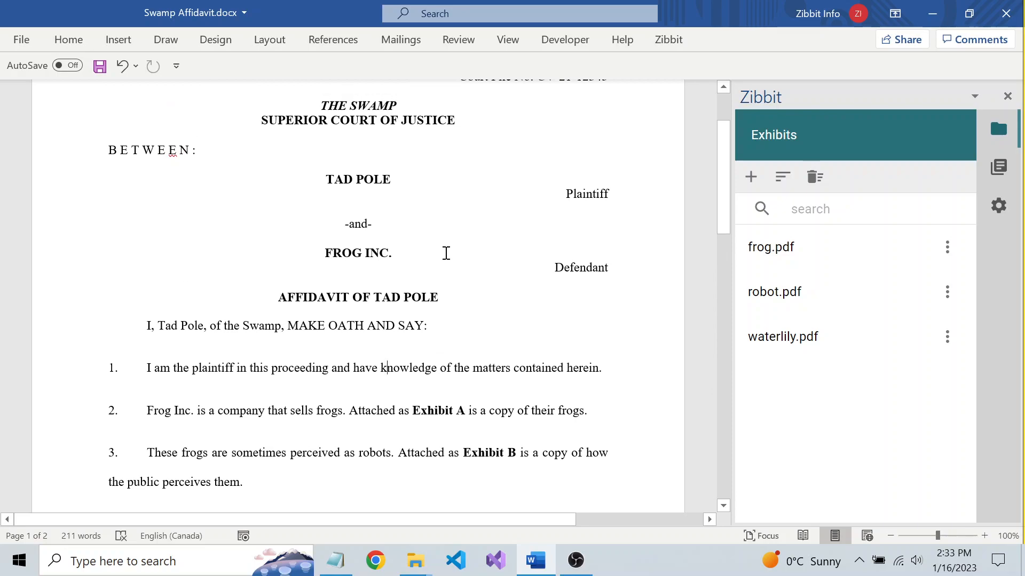
scroll(446, 253, up, 1)
scroll(446, 253, up, 3)
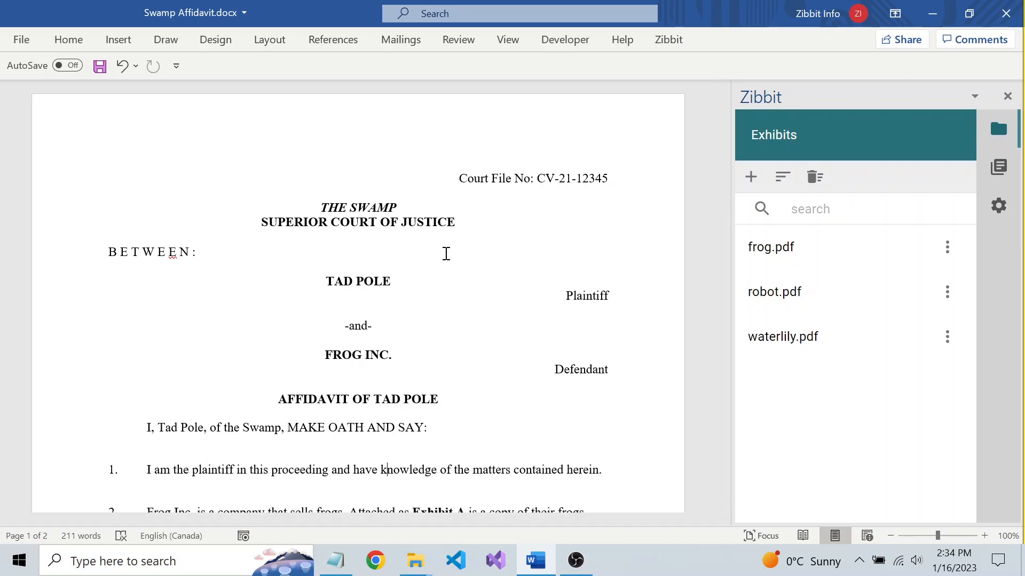
scroll(447, 253, down, 1)
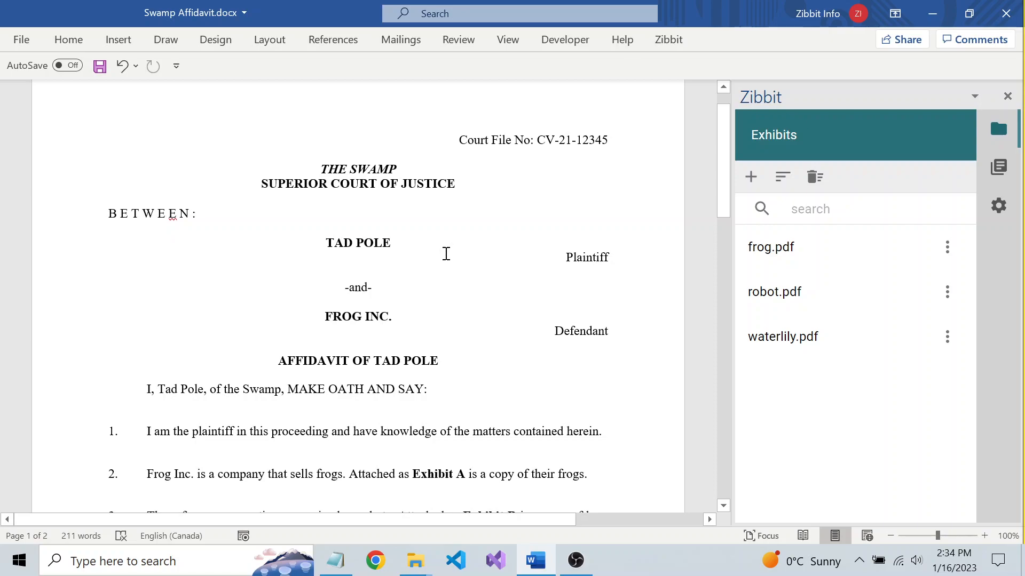
scroll(446, 253, up, 1)
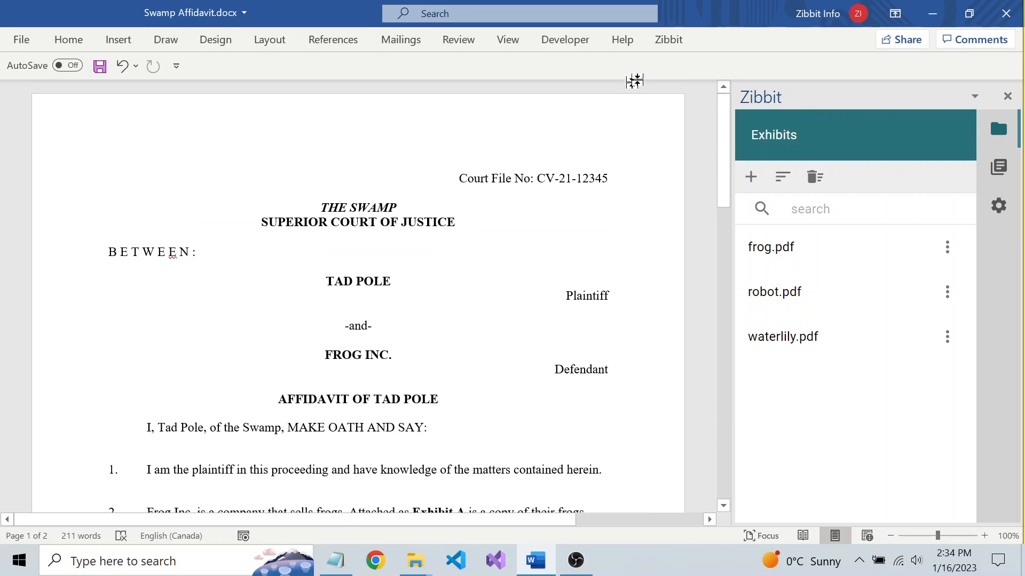
click(676, 41)
click(305, 72)
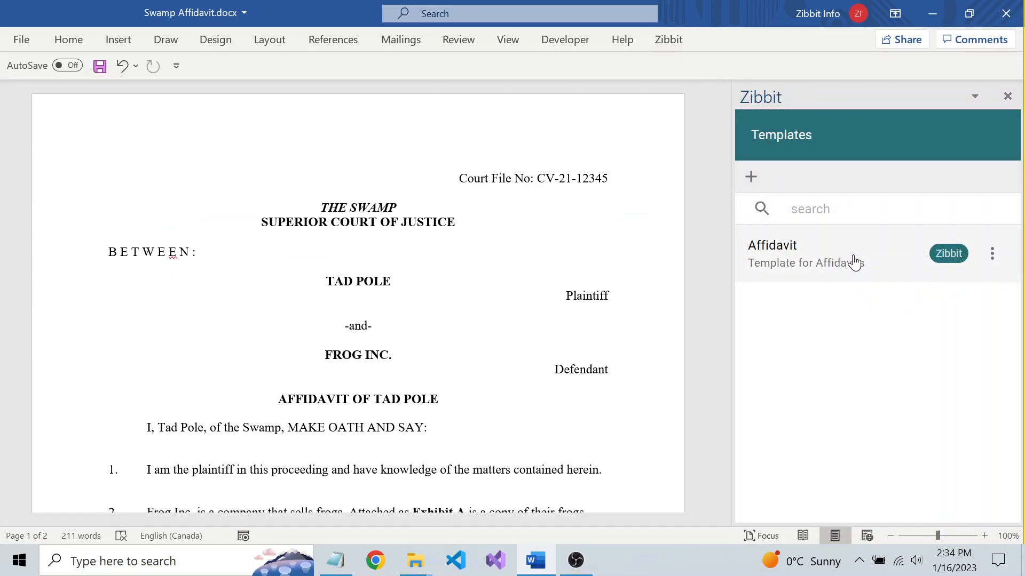
click(994, 258)
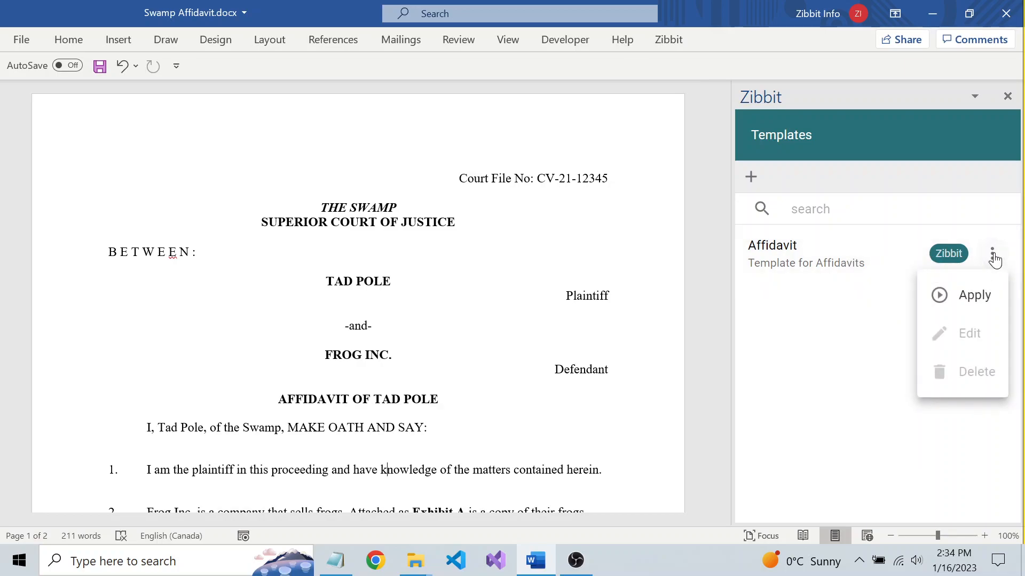
click(974, 296)
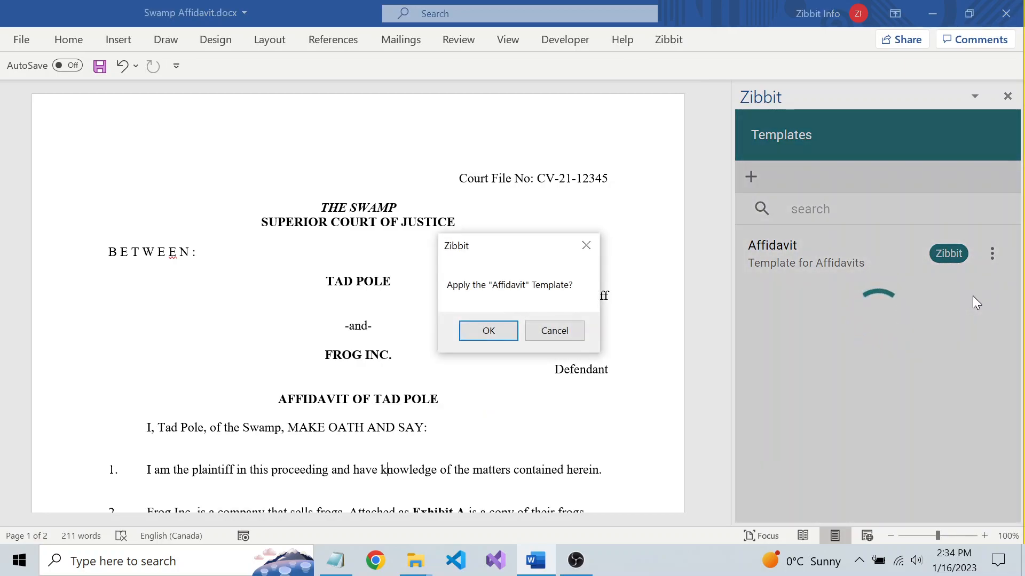
click(484, 331)
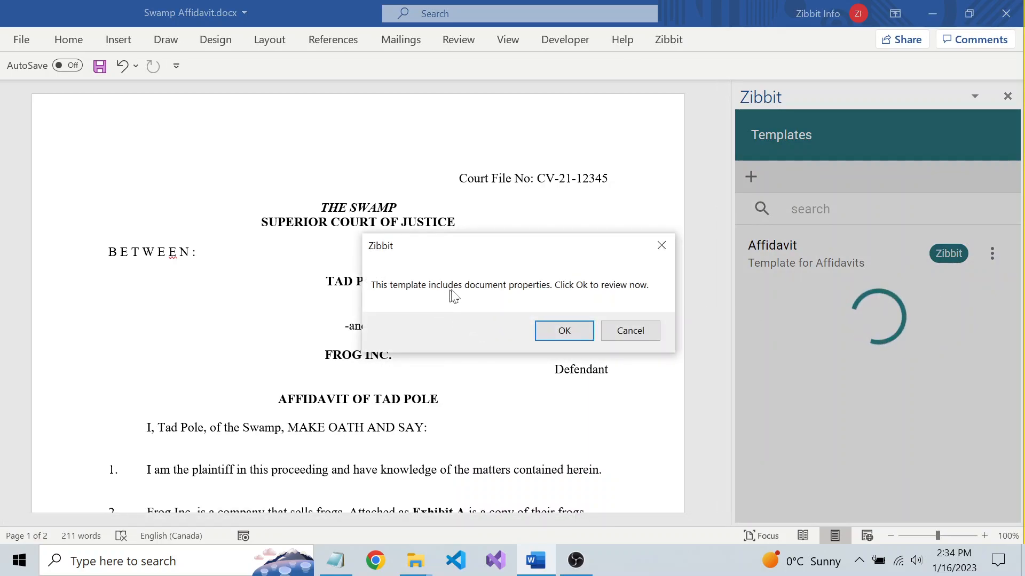
click(563, 329)
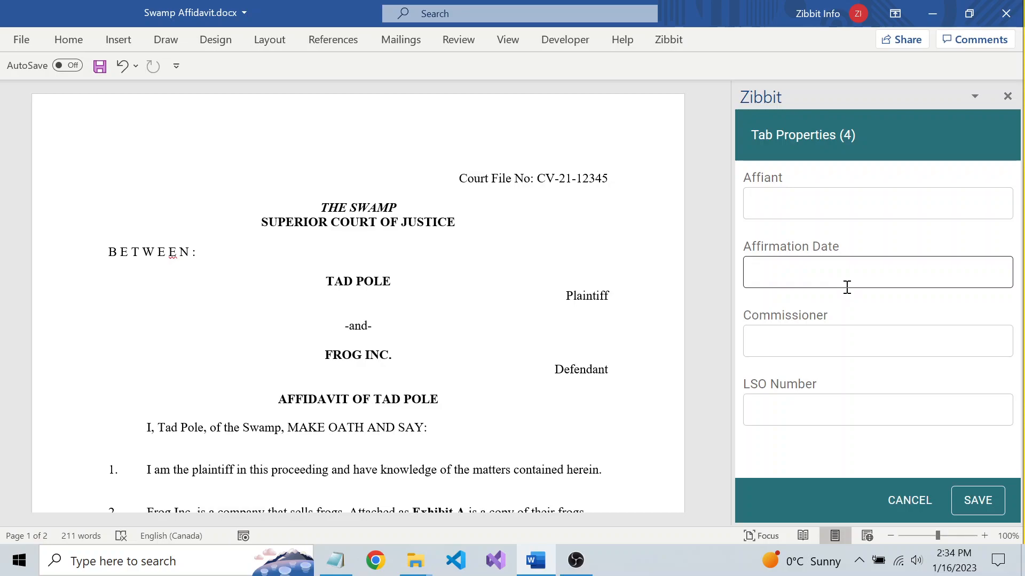
Enter the affiant's name in the Affiant property and move on to the Affirmation Date field.
click(816, 198)
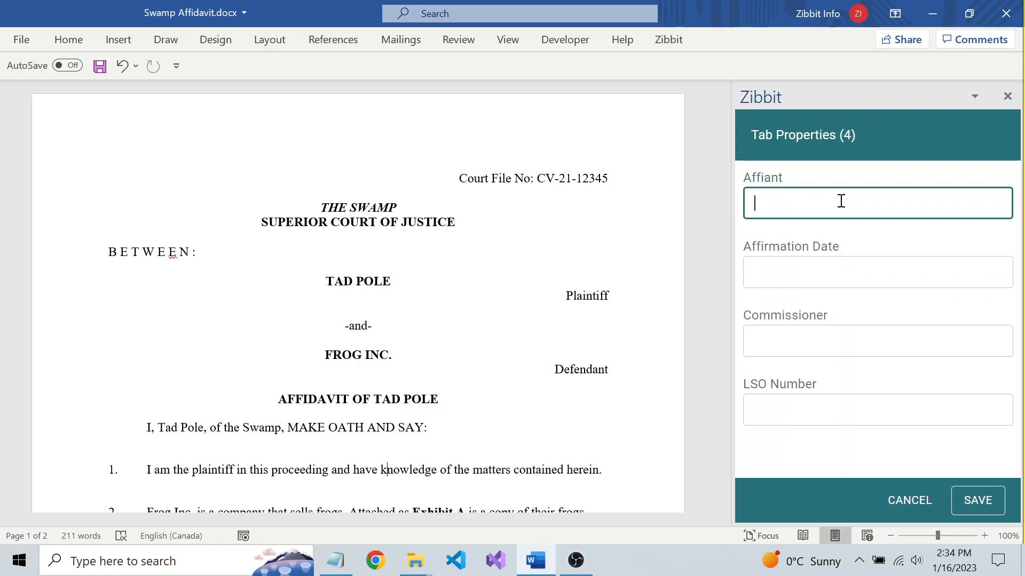
text(Kermit)
key(Tab)
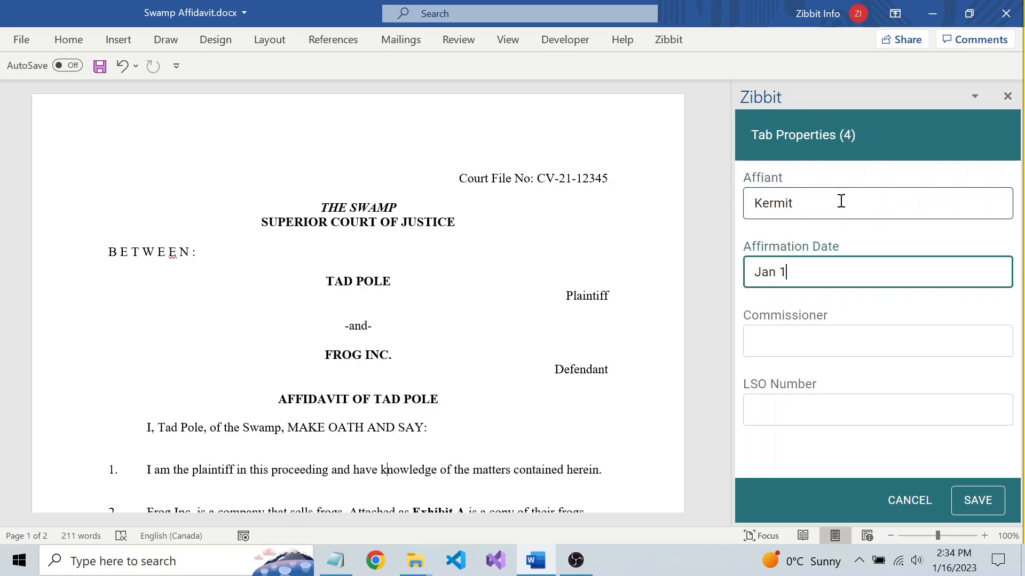
Set the Affirmation Date to Jan 16 2023, fill in the commissioner's name and LSO number, and save the properties.
text(Jan 16 2023)
key(Tab)
text(Frogger)
key(Tab)
text(12)
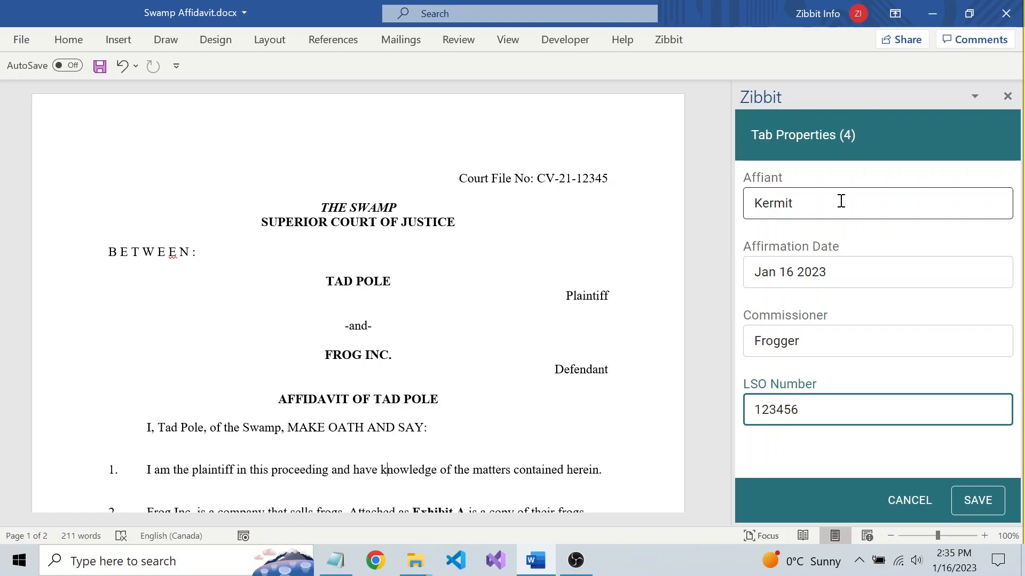
click(989, 505)
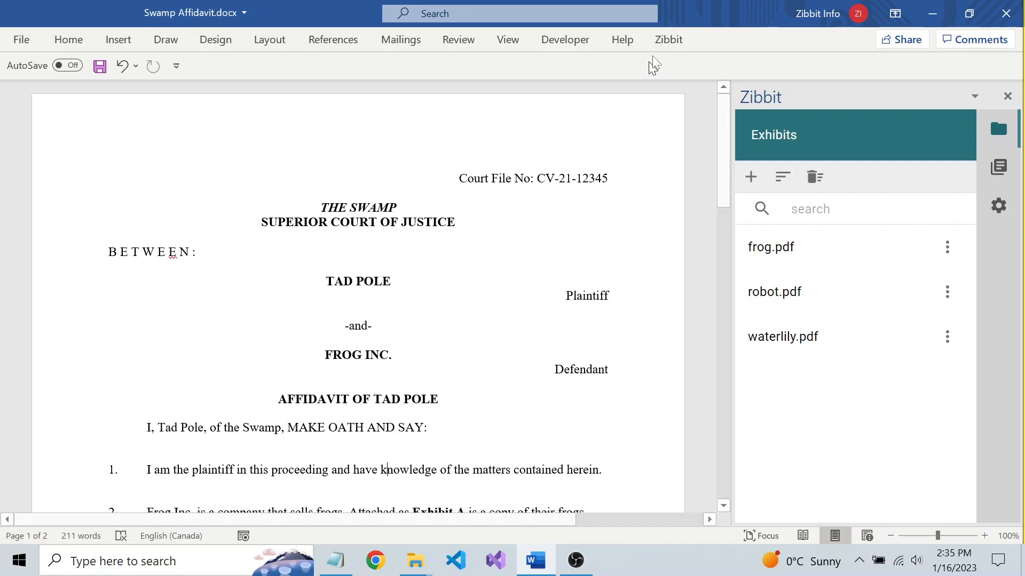
Open the Publish panel and review the Appendix settings alongside the document's backsheet page.
click(671, 42)
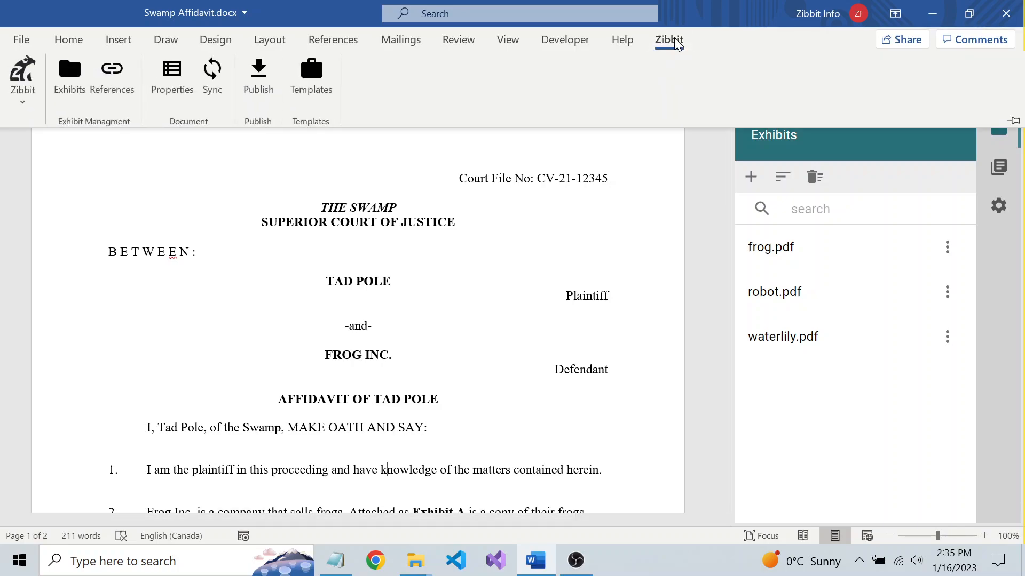
click(259, 77)
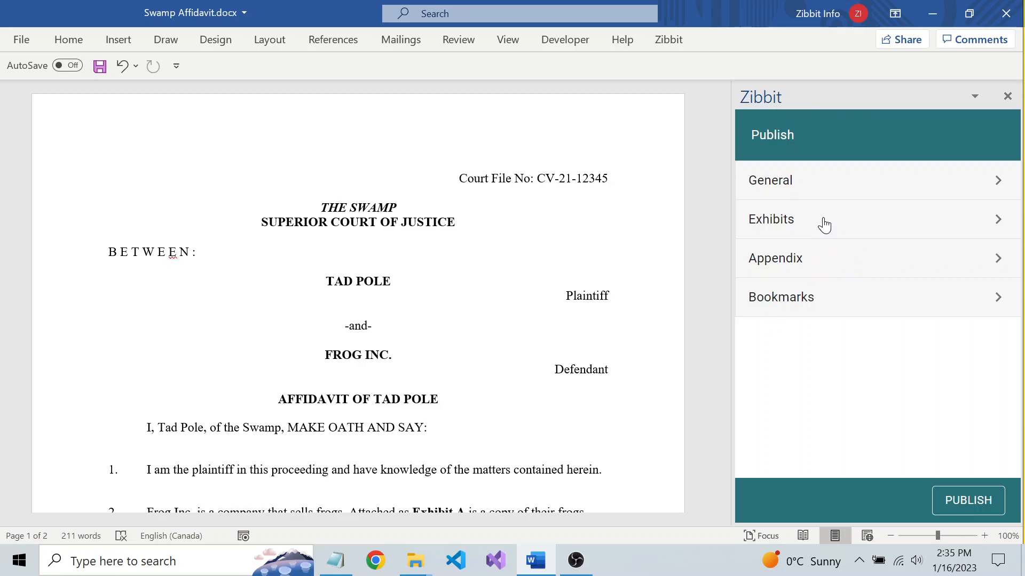
click(831, 264)
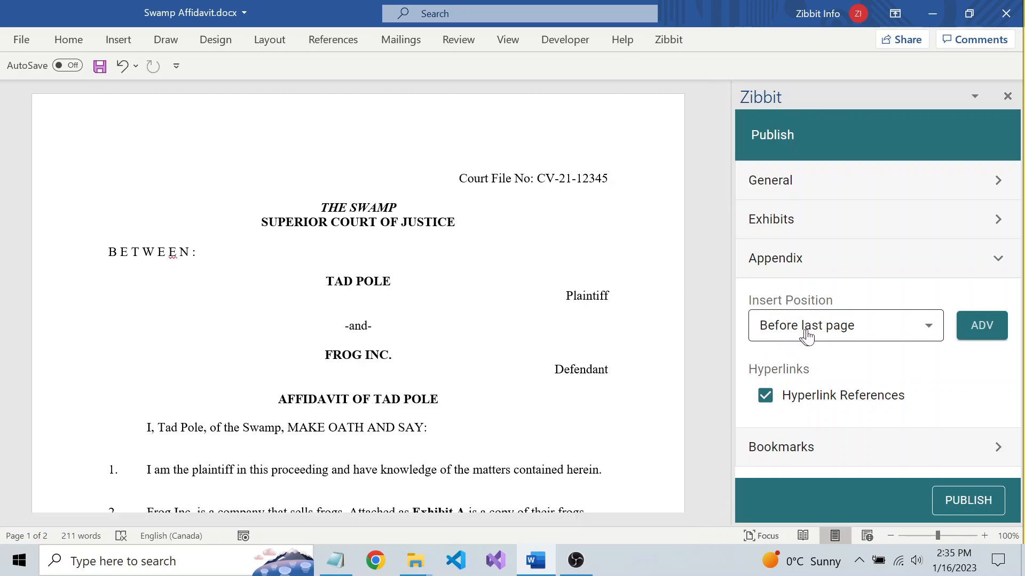
scroll(415, 310, down, 5)
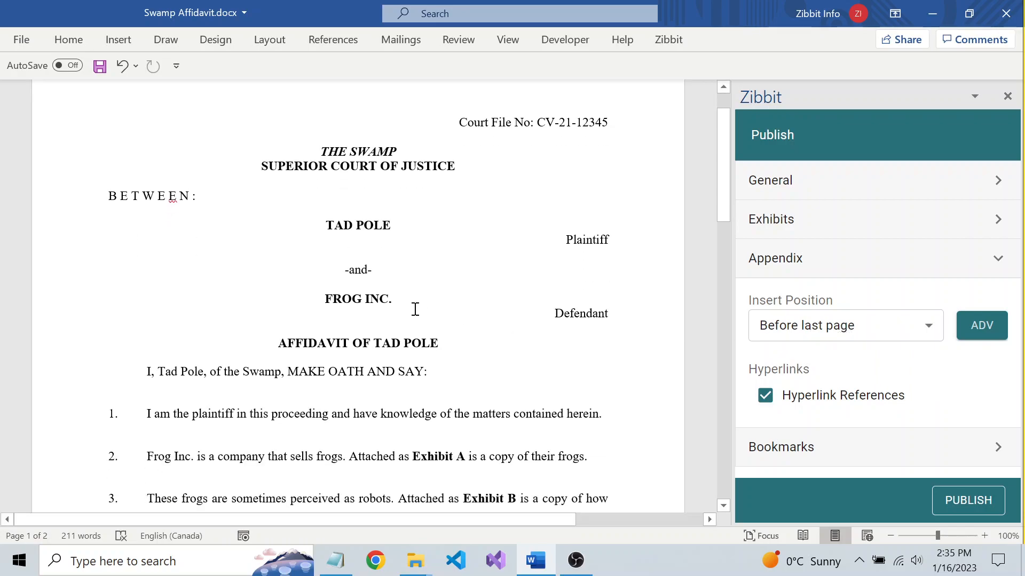
scroll(415, 309, down, 15)
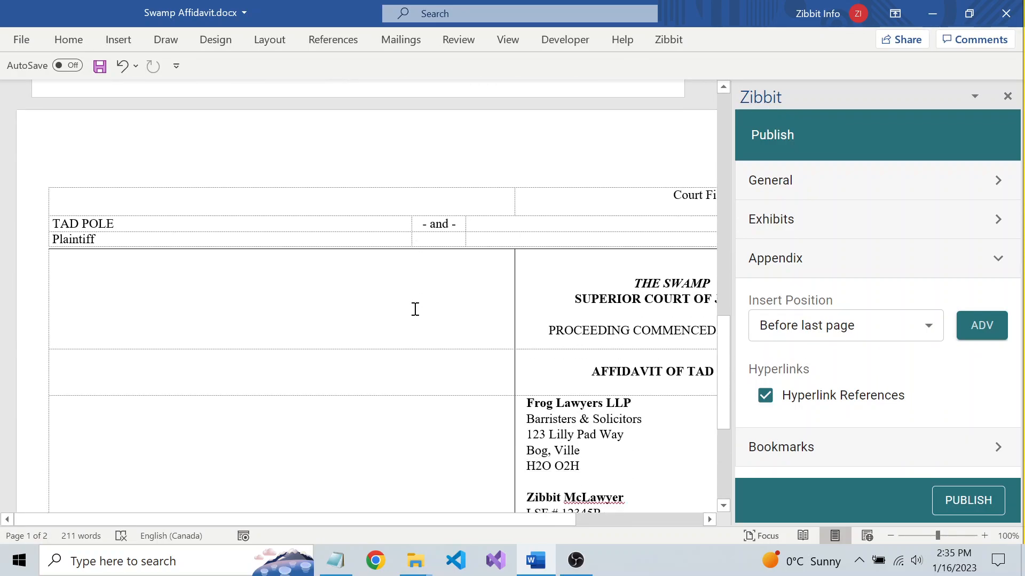
scroll(395, 171, up, 3)
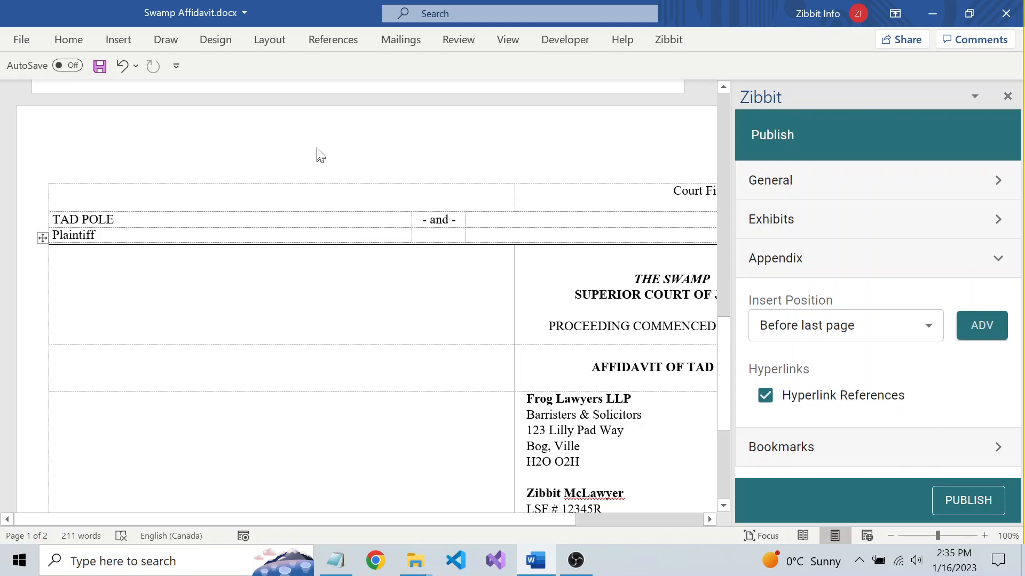
click(927, 331)
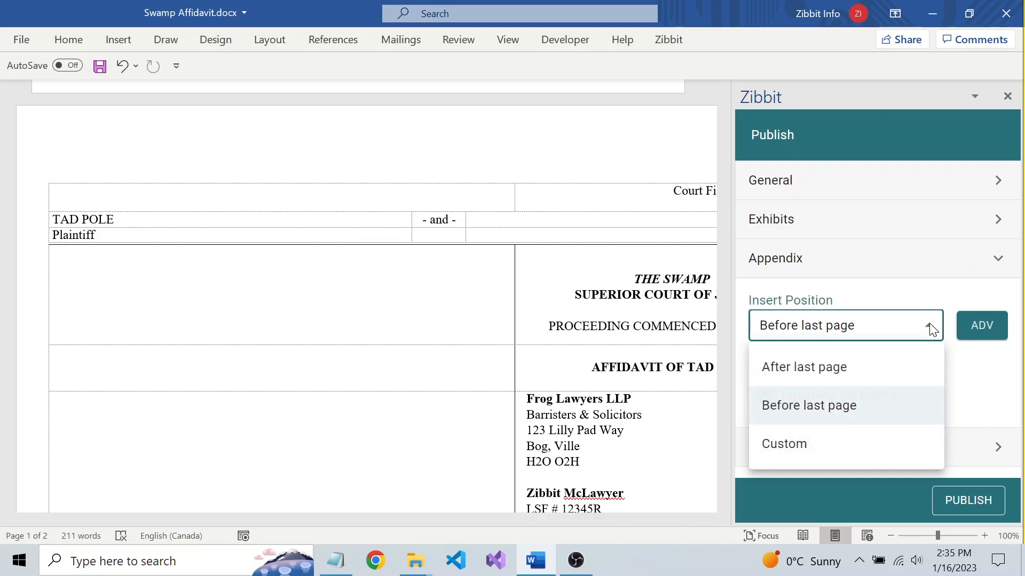
click(826, 374)
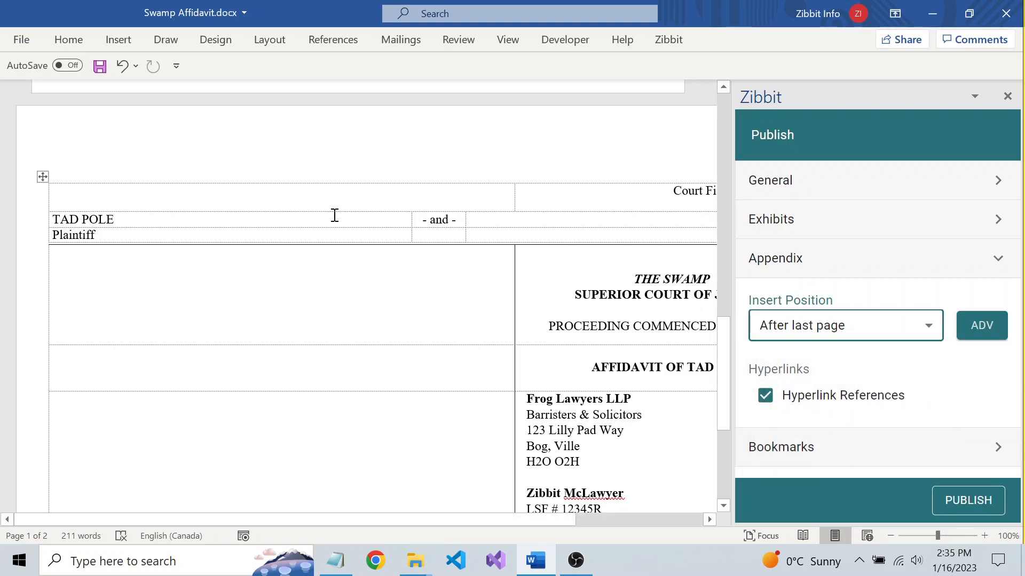
click(924, 329)
click(849, 407)
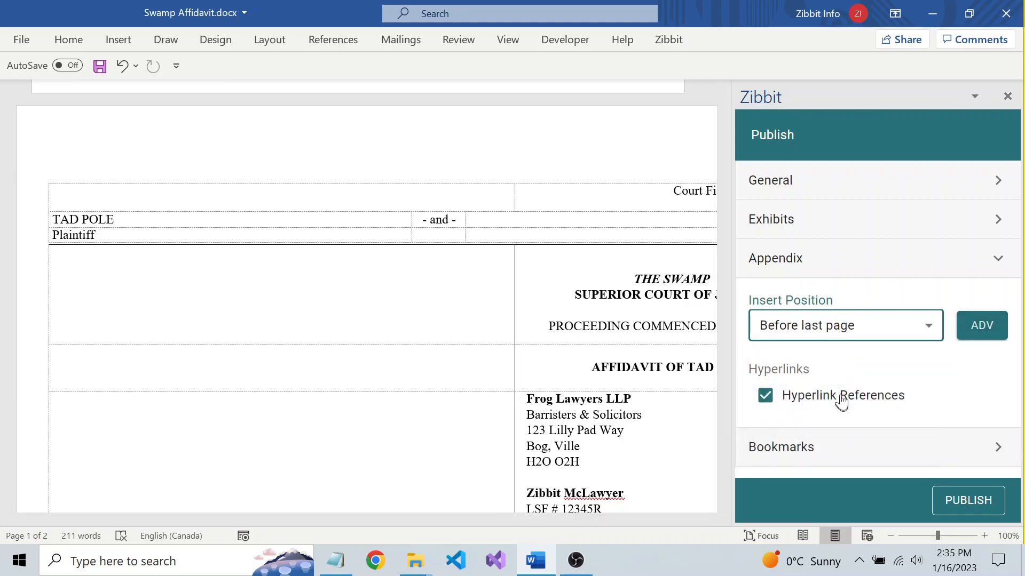
Publish the document to PDF, saving it locally when prompted.
click(775, 259)
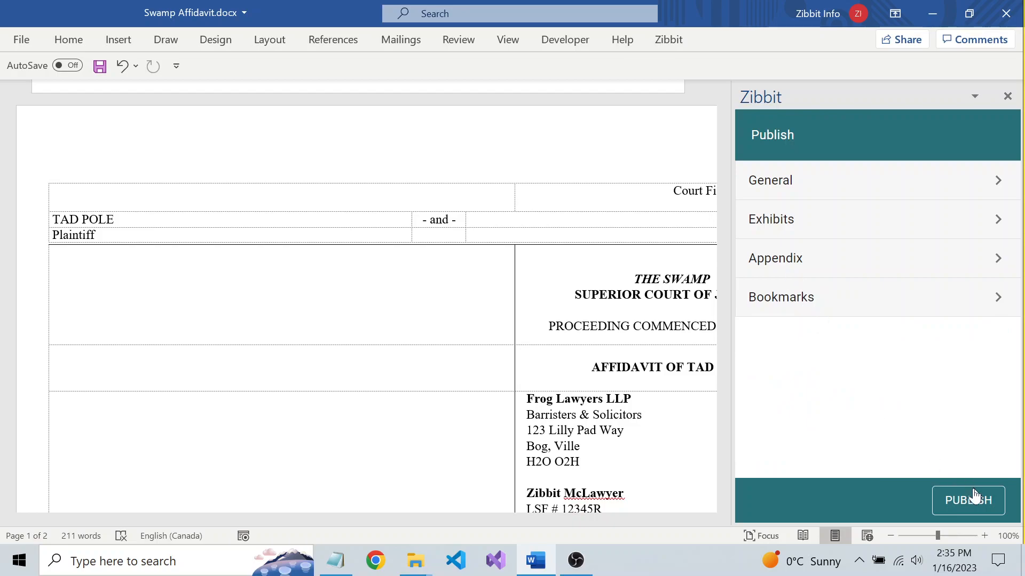
click(975, 505)
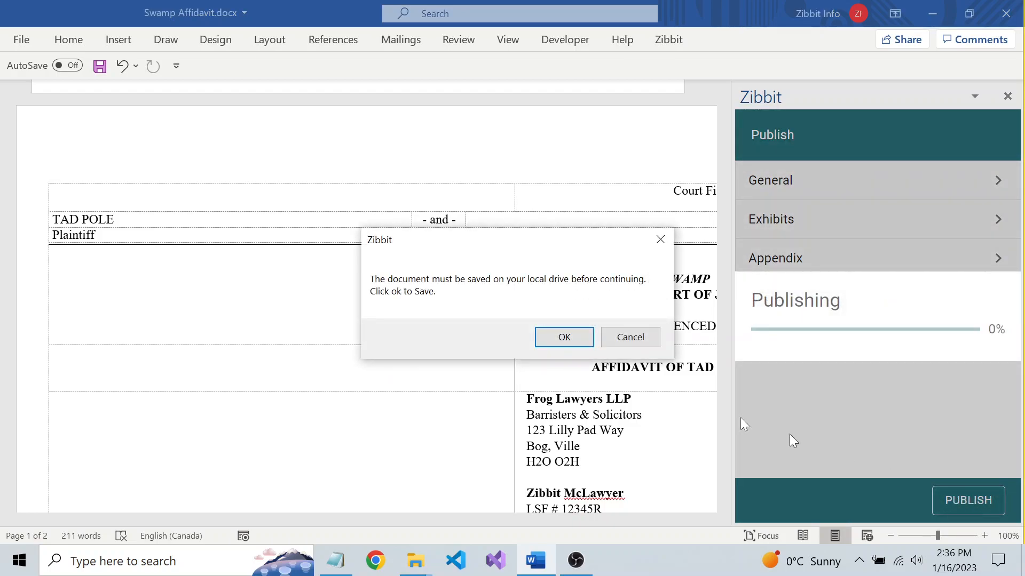
click(558, 336)
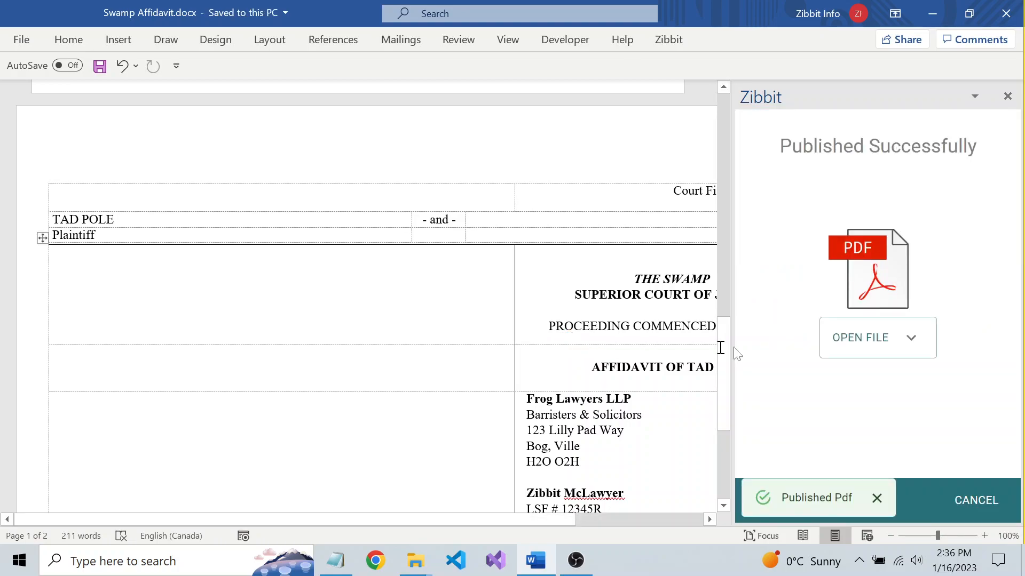
Open the published PDF and browse its exhibit bookmarks, the Exhibit A tab and its certificate pages.
click(868, 338)
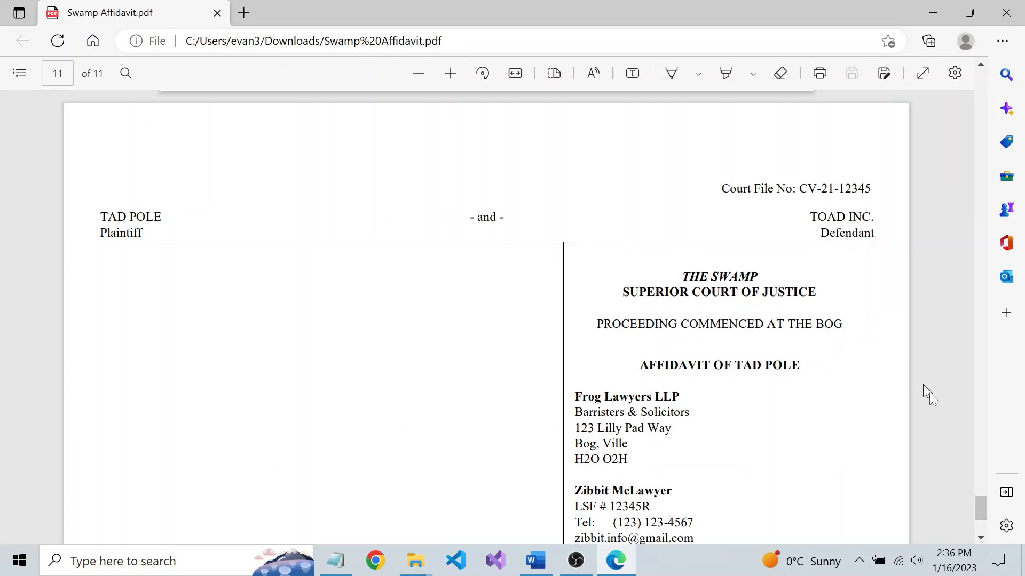
drag(979, 498, 977, 30)
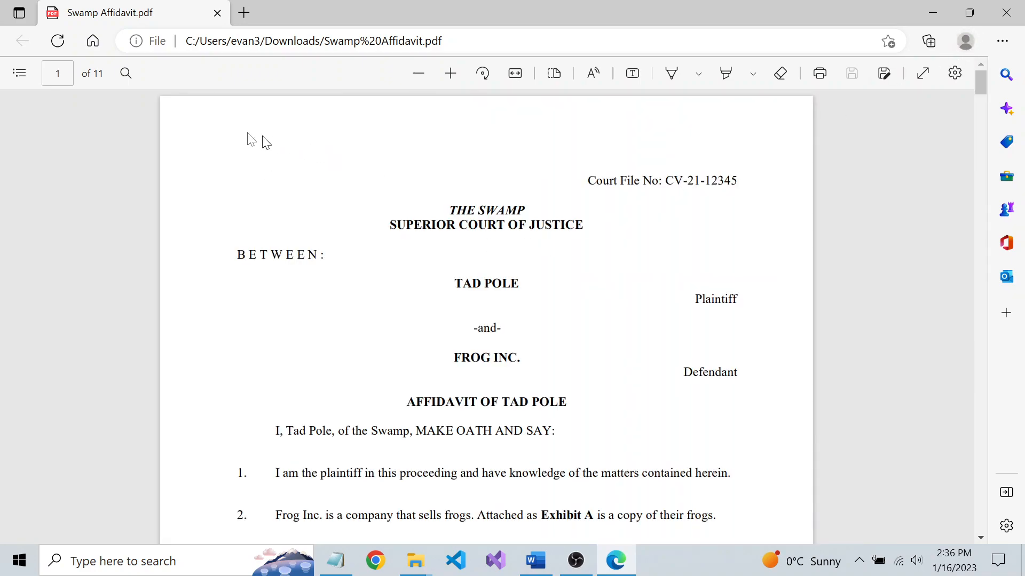
click(19, 73)
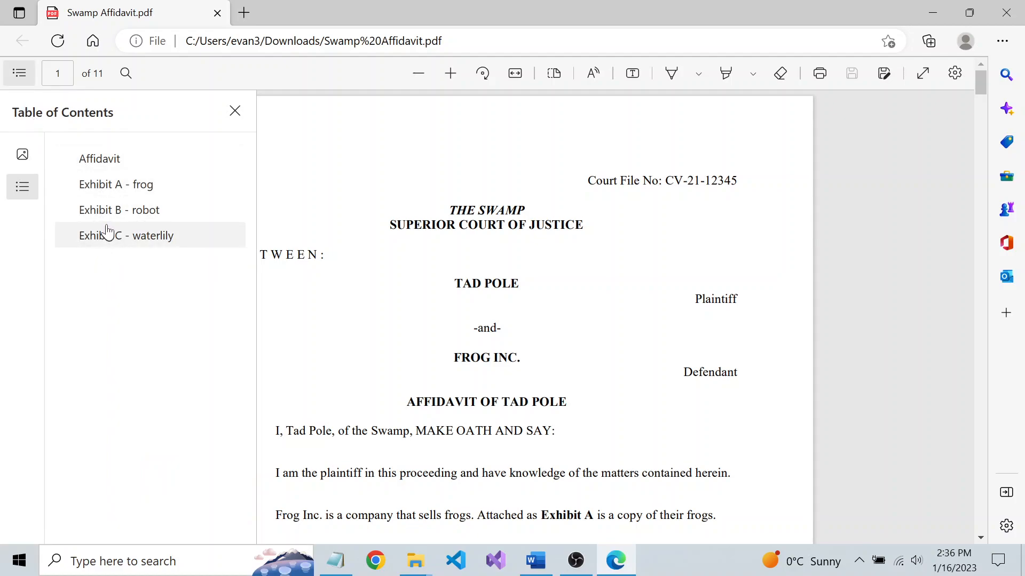
click(104, 185)
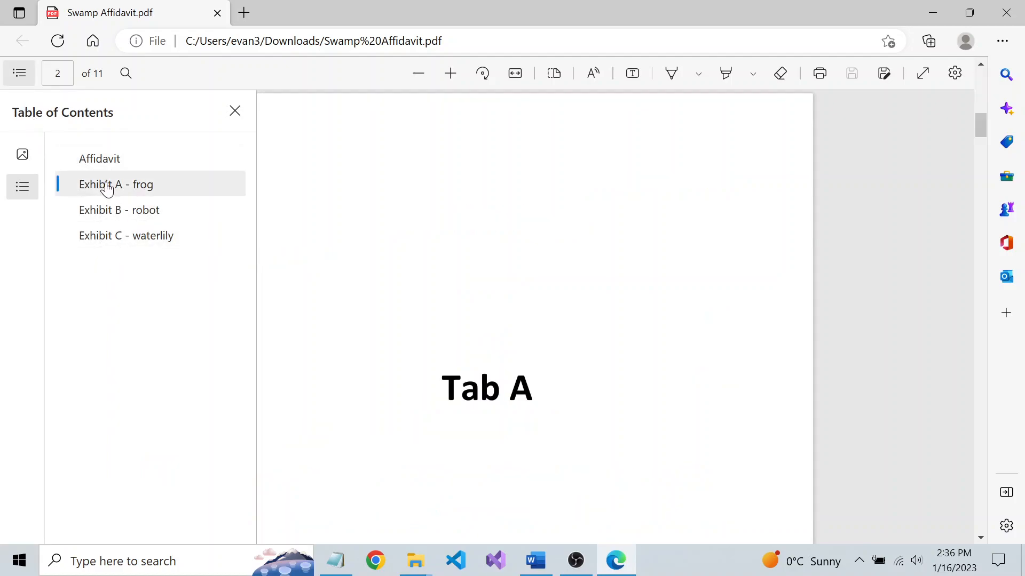
click(277, 220)
scroll(385, 283, down, 5)
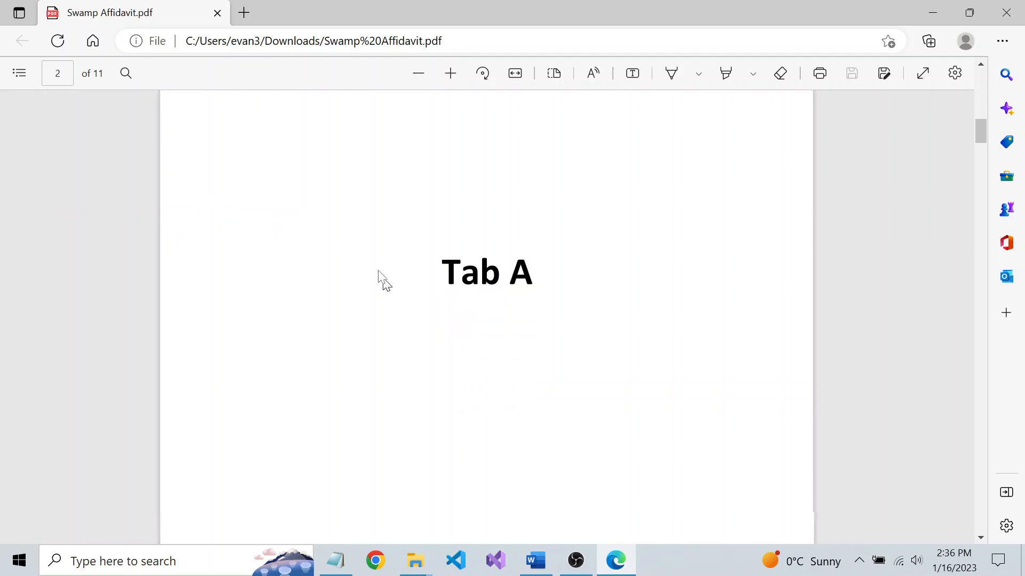
scroll(364, 273, down, 10)
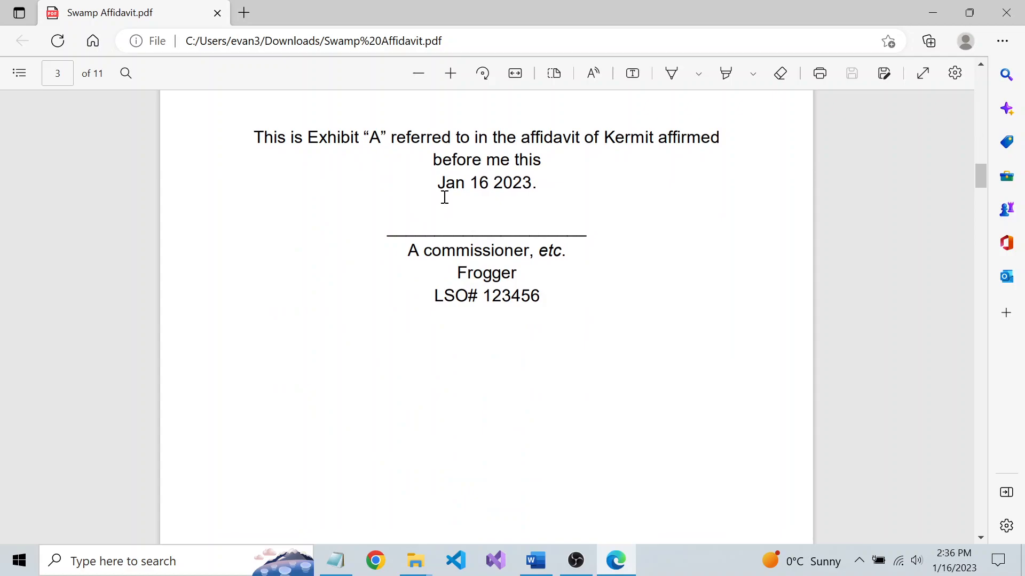
scroll(440, 214, down, 10)
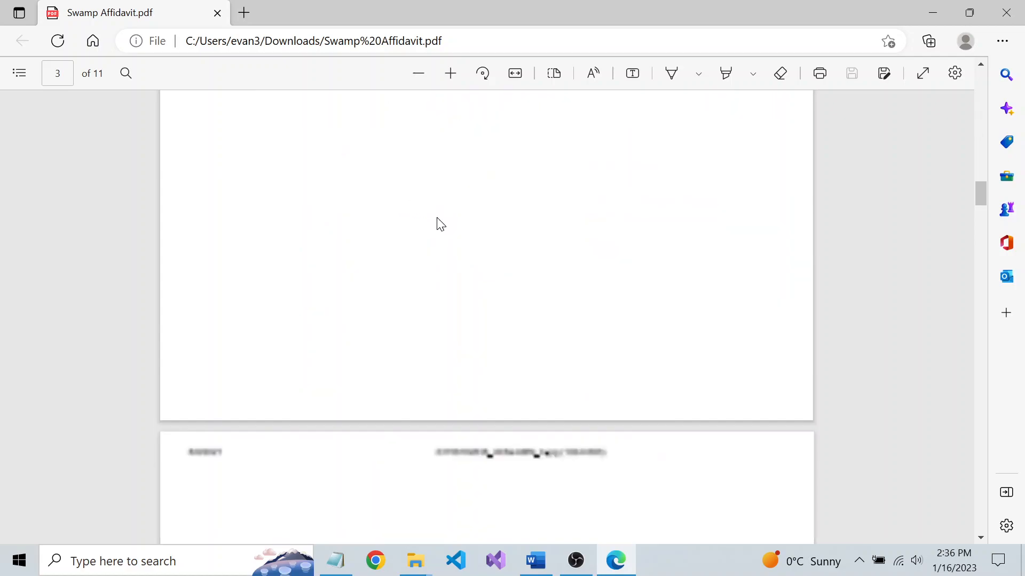
scroll(437, 219, down, 5)
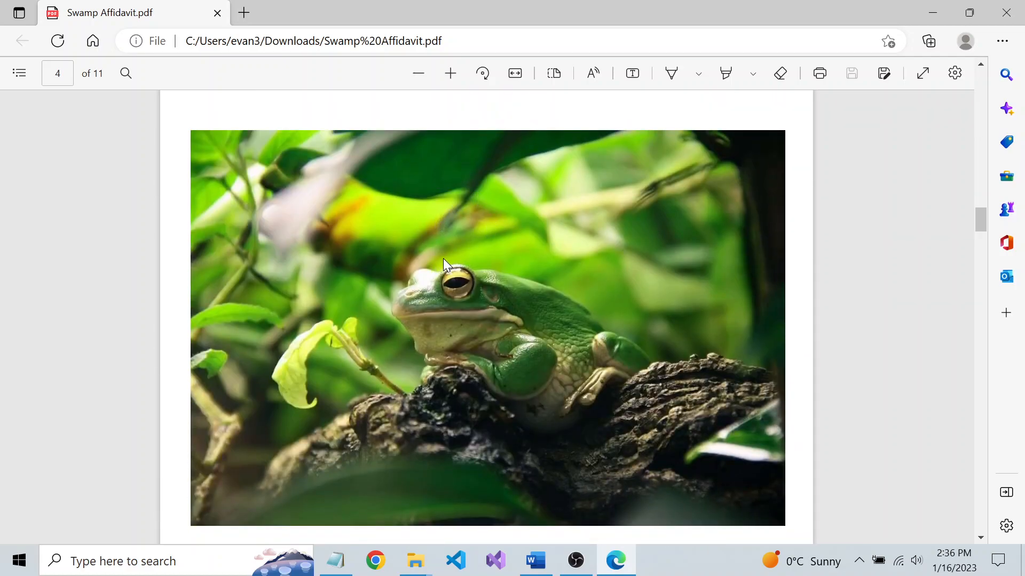
Follow the Exhibit C link in the PDF, check its last page, and close the publish result back in Word.
drag(982, 219, 980, 85)
scroll(509, 271, down, 3)
scroll(510, 271, down, 3)
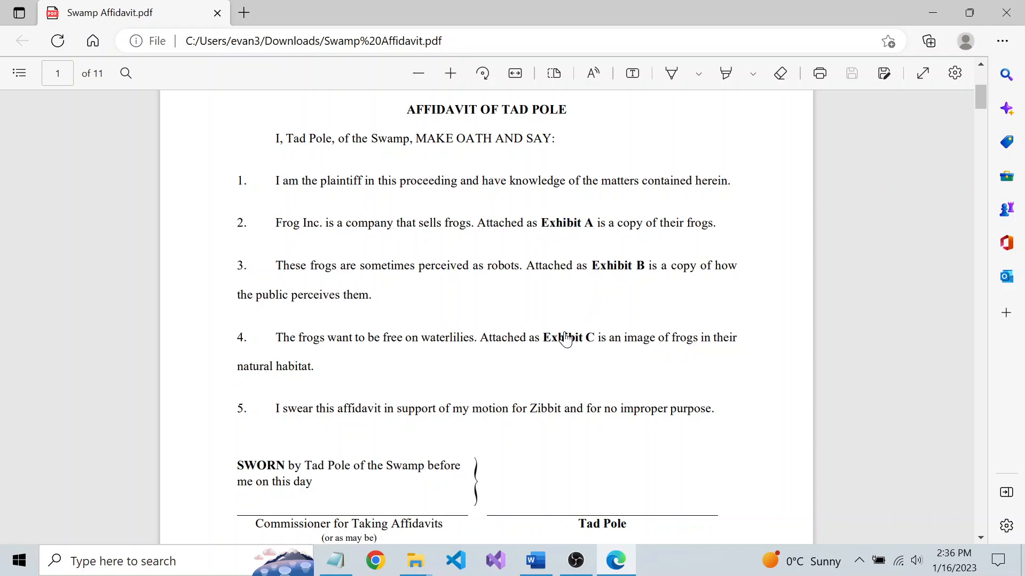
click(566, 340)
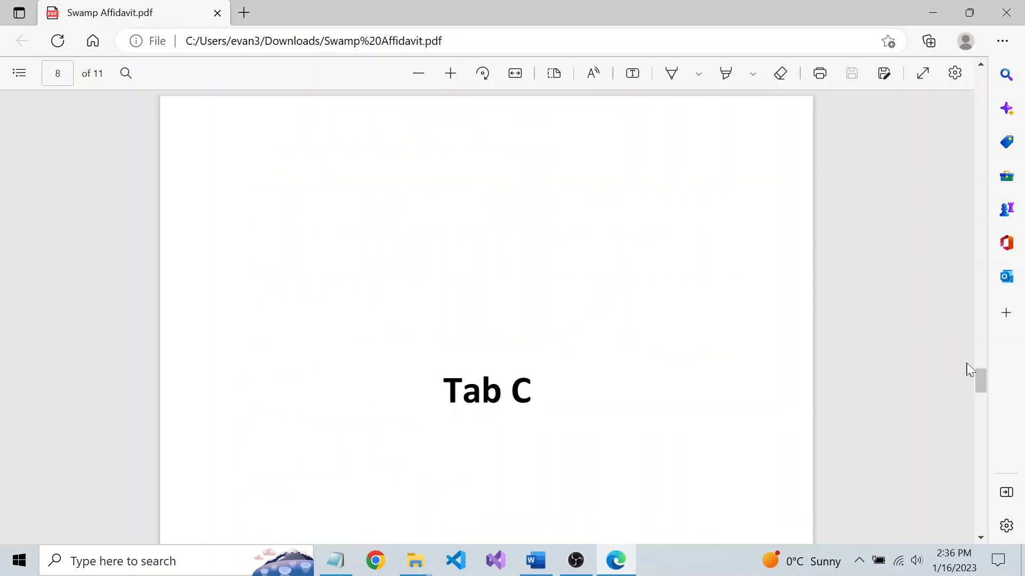
drag(976, 374, 935, 502)
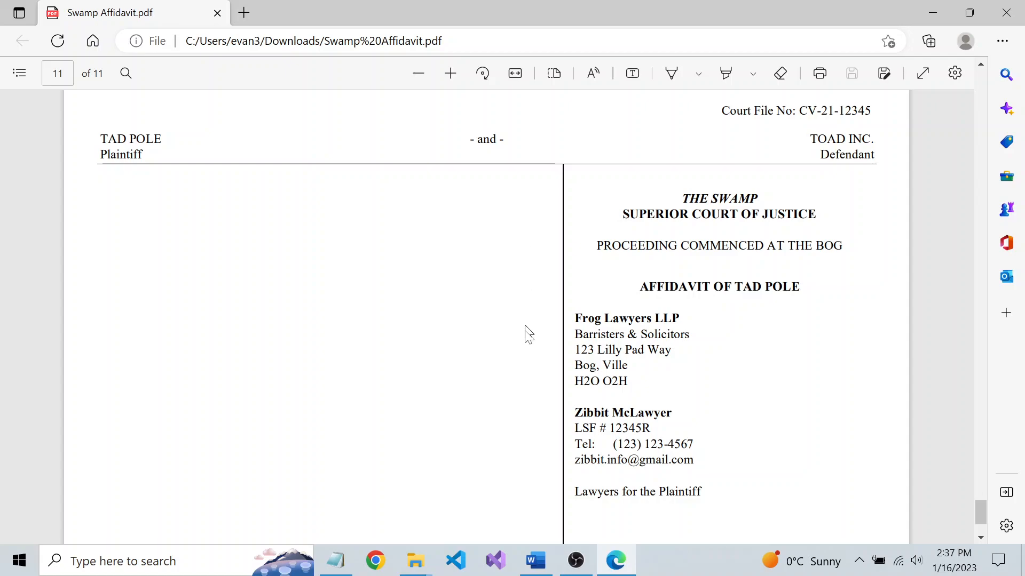
click(536, 560)
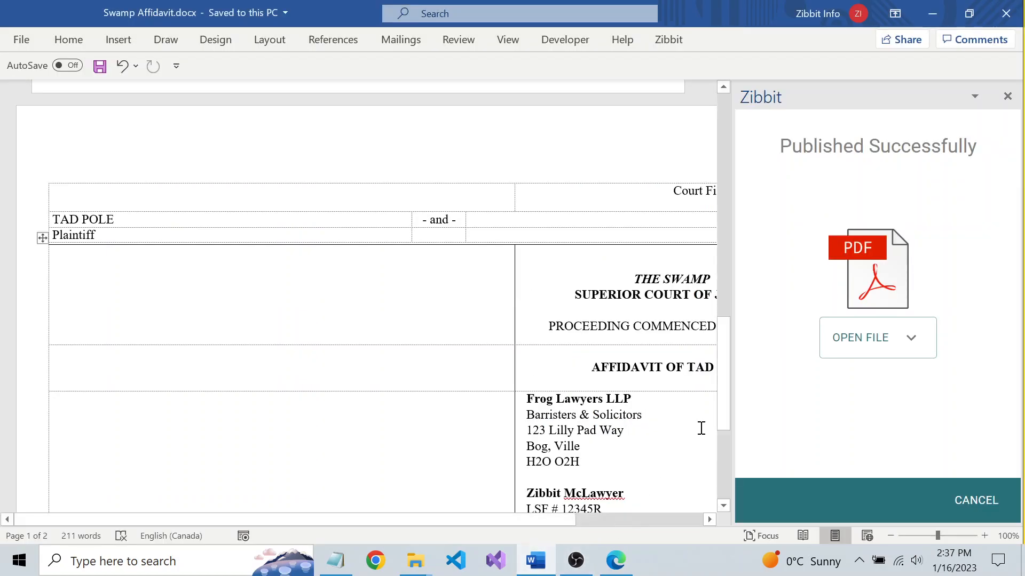
click(978, 501)
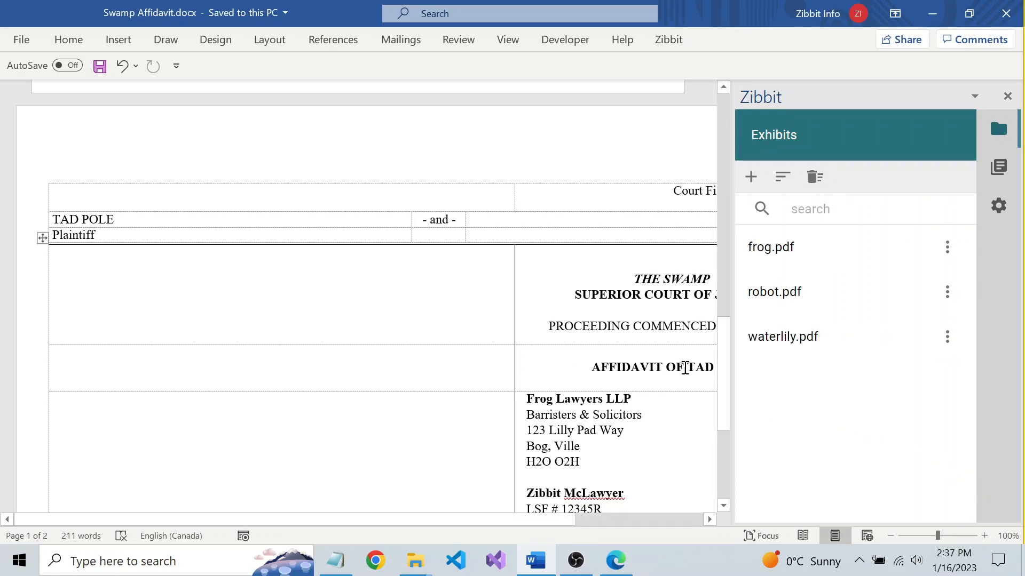
Move the Exhibit B paragraph above the Exhibit A paragraph so it becomes paragraph 2.
drag(723, 374, 714, 122)
click(373, 323)
scroll(373, 323, down, 1)
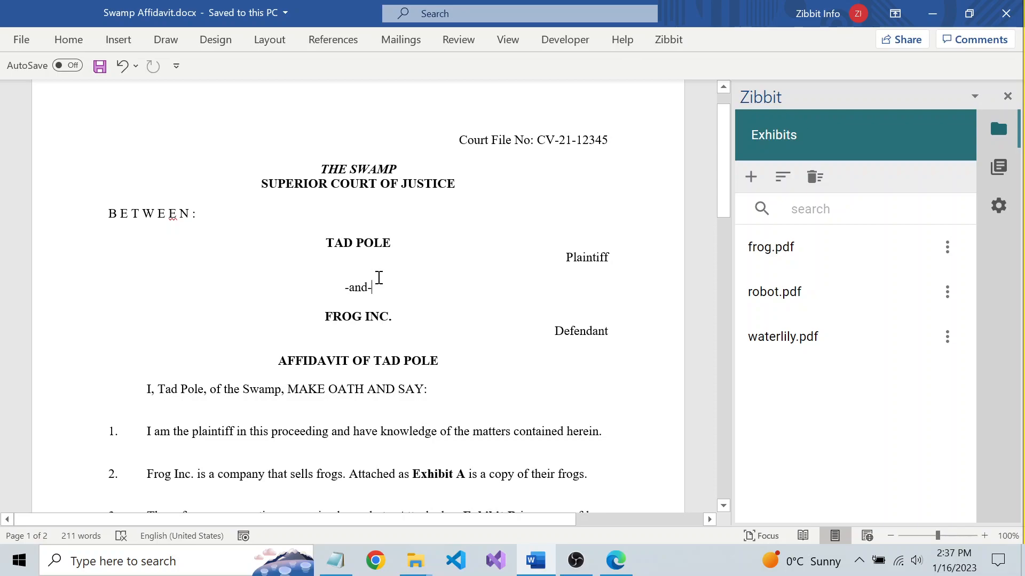
scroll(376, 279, down, 3)
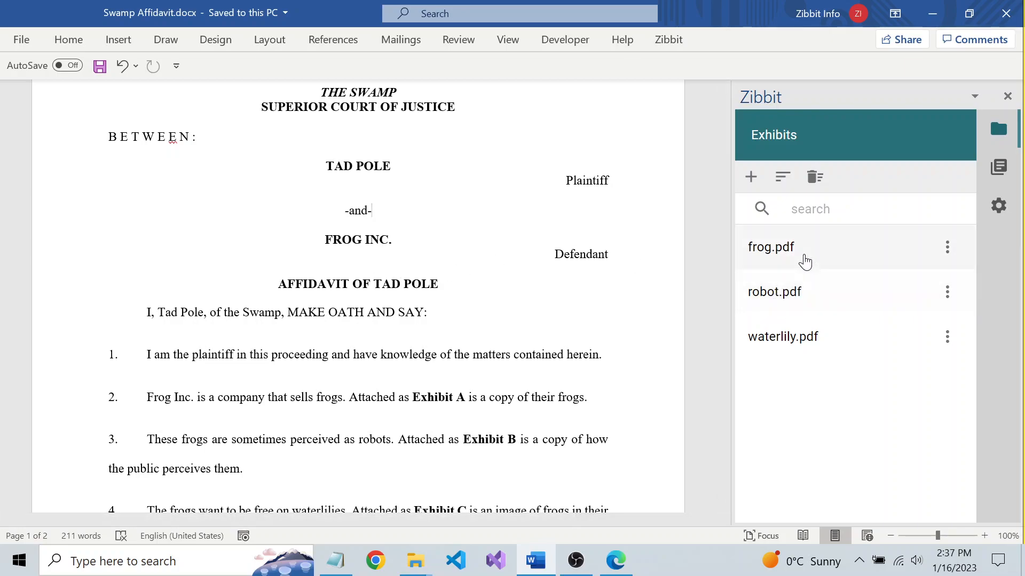
scroll(448, 356, down, 2)
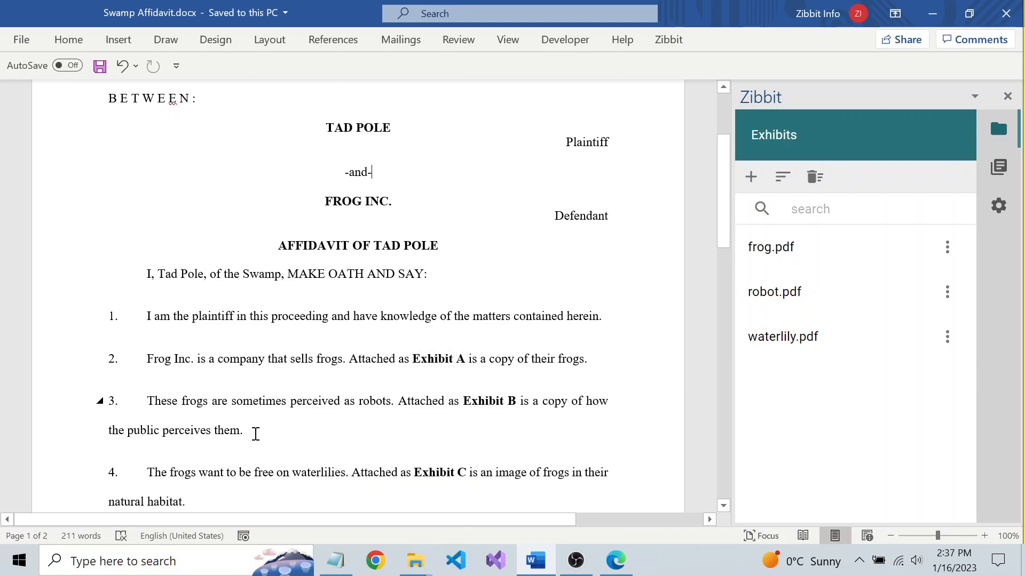
drag(249, 432, 161, 409)
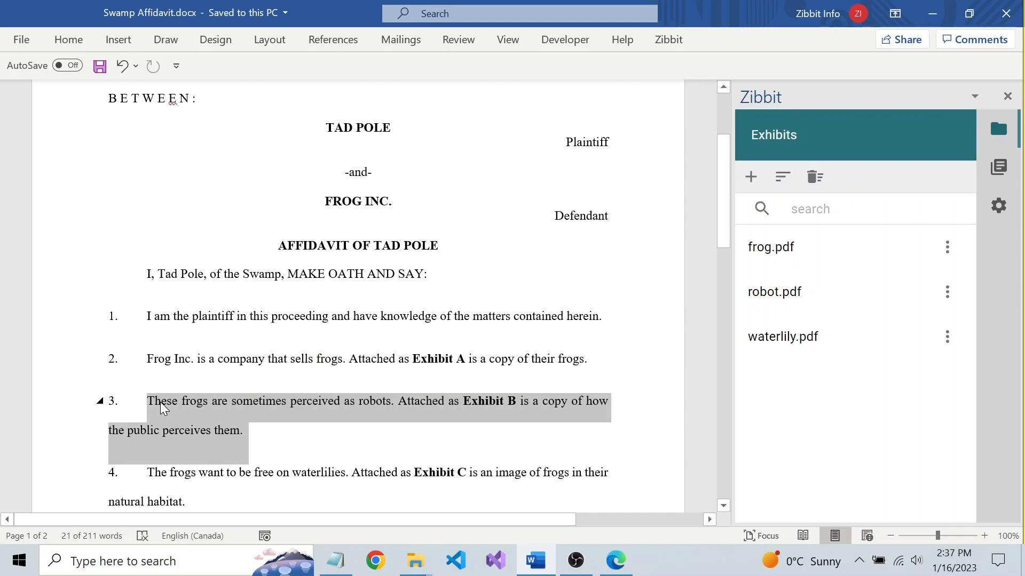
key(Delete)
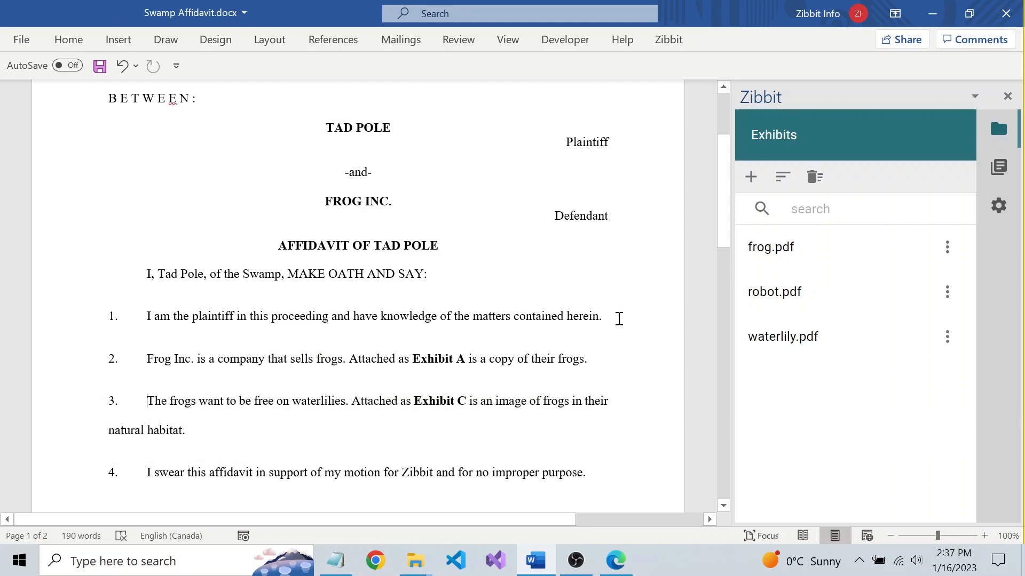
key(Return)
key(BackSpace)
key(BackSpace)
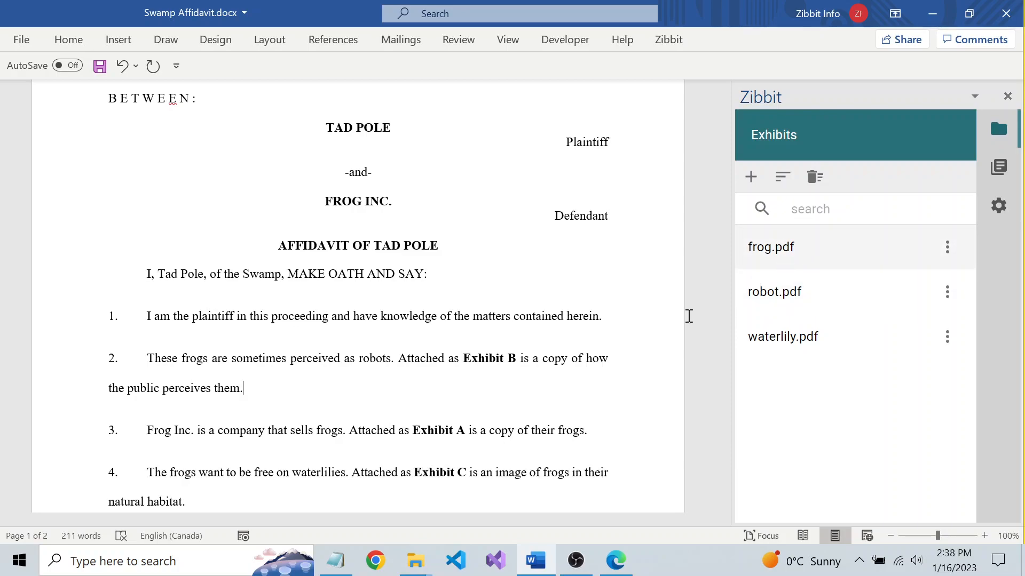
Sync the Zibbit exhibit references with the reordered document.
click(511, 353)
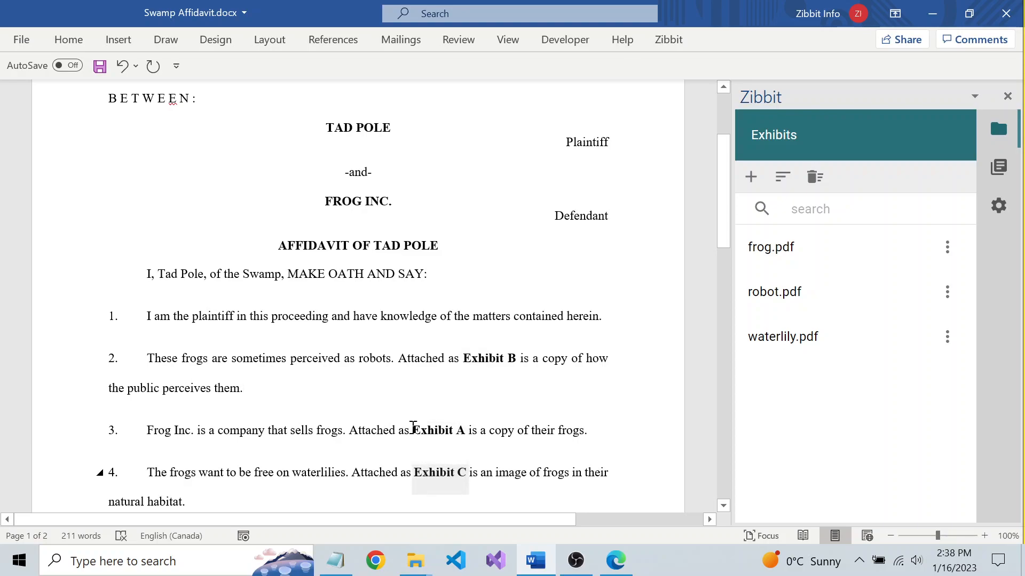
click(378, 344)
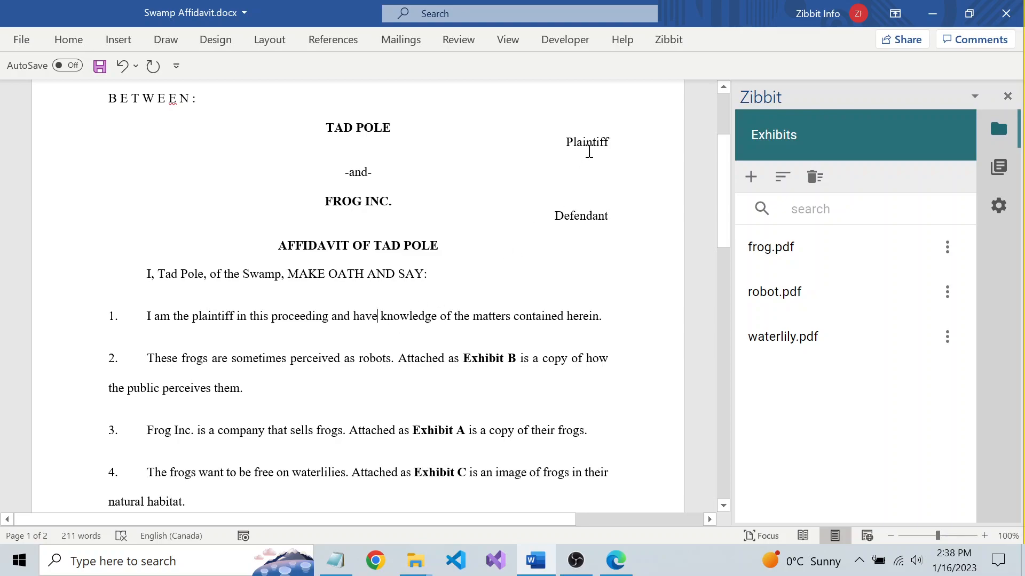
click(670, 40)
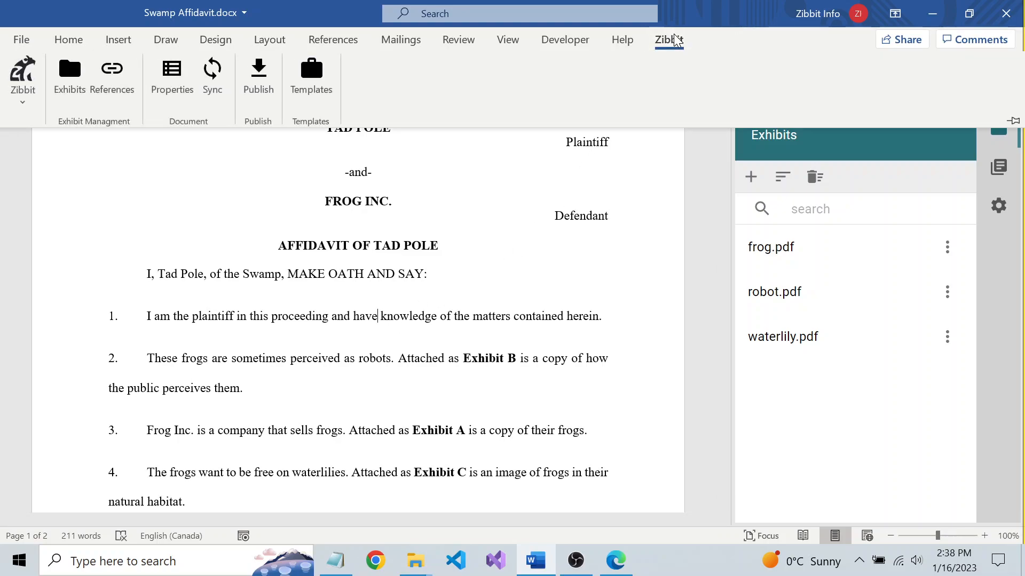
click(208, 68)
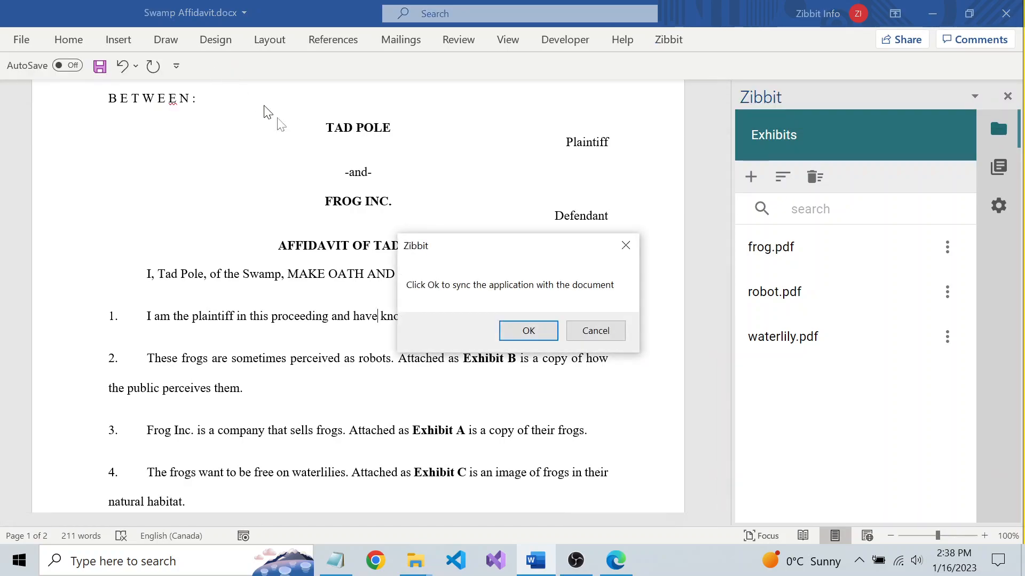
click(529, 331)
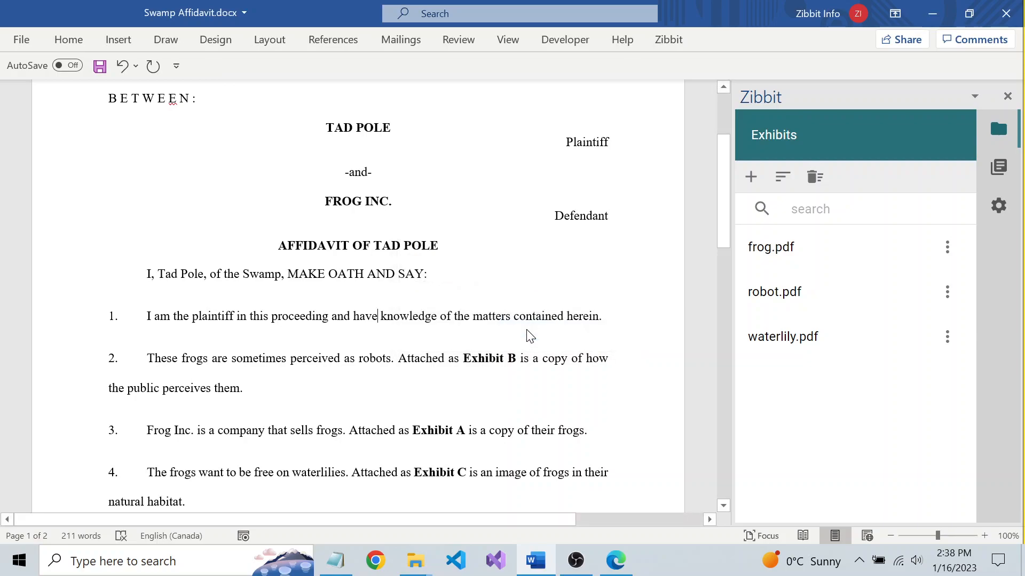